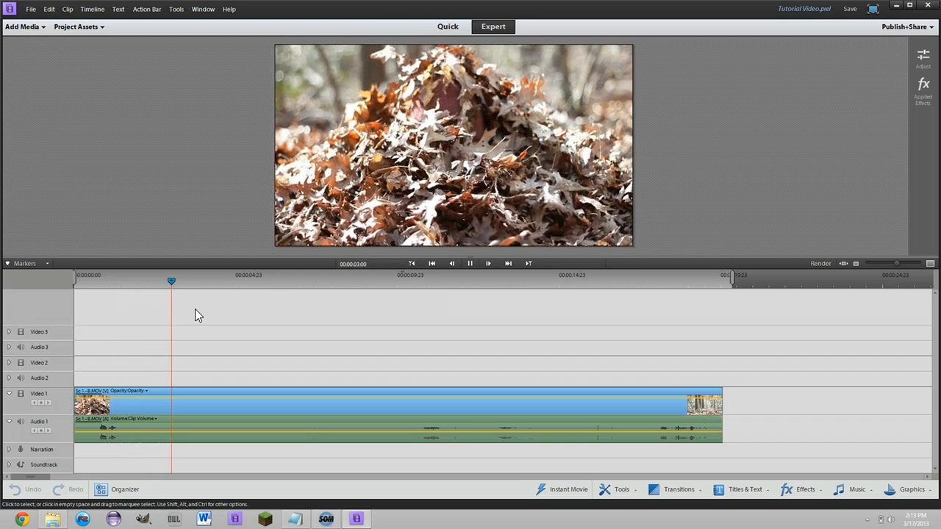
Scrub and play the opening seconds of the Sc 1 - B.MOV clip to find where the action begins
{"action": "left_click", "coordinate": [139, 275]}
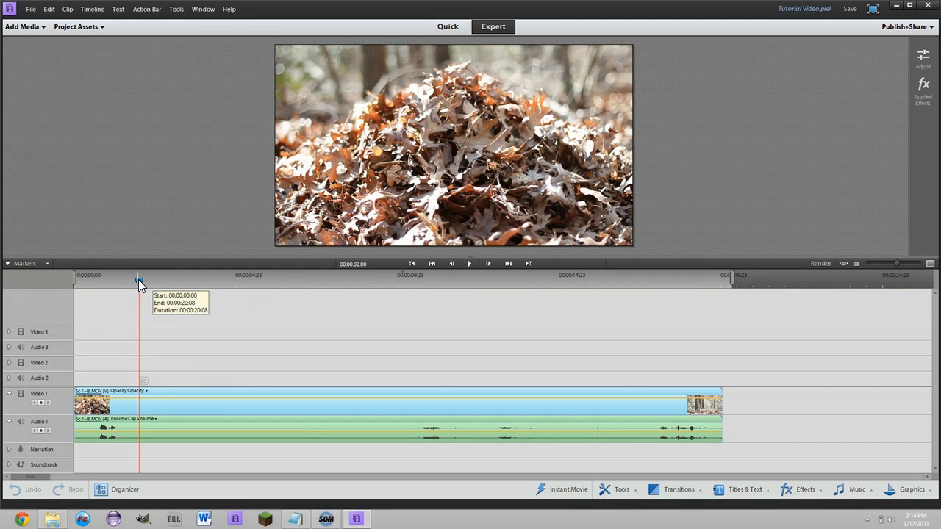
{"action": "left_click", "coordinate": [155, 279]}
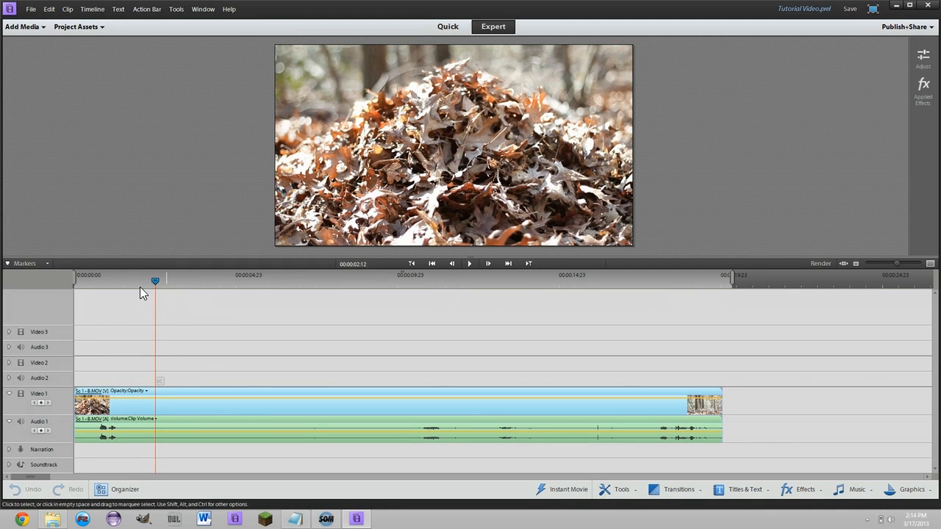
{"action": "left_click", "coordinate": [166, 278]}
{"action": "left_click", "coordinate": [111, 278]}
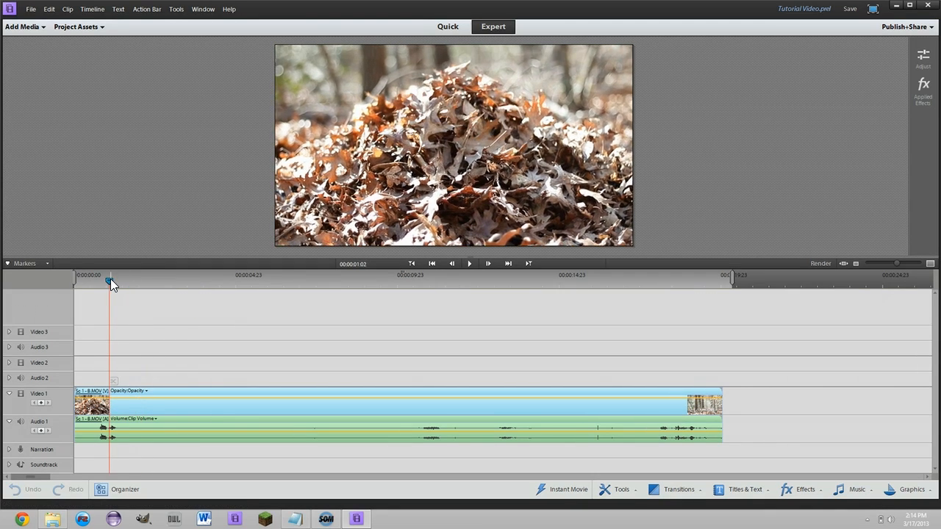
{"action": "key", "text": "space"}
{"action": "key", "text": "space"}
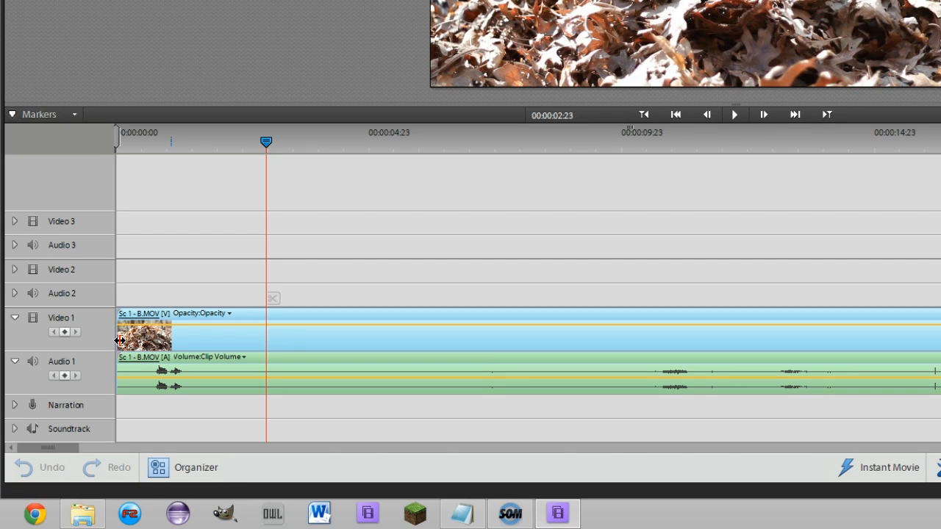
Trim the start of the Sc 1 - B.MOV clip to the playhead at 00:00:02:16
{"action": "mouse_move", "coordinate": [119, 340]}
{"action": "left_mouse_down"}
{"action": "mouse_move", "coordinate": [221, 345]}
{"action": "mouse_move", "coordinate": [146, 350]}
{"action": "mouse_move", "coordinate": [212, 346]}
{"action": "mouse_move", "coordinate": [130, 344]}
{"action": "mouse_move", "coordinate": [275, 340]}
{"action": "mouse_move", "coordinate": [199, 343]}
{"action": "mouse_move", "coordinate": [260, 349]}
{"action": "mouse_move", "coordinate": [114, 344]}
{"action": "left_mouse_up"}
{"action": "mouse_move", "coordinate": [267, 142]}
{"action": "left_mouse_down"}
{"action": "mouse_move", "coordinate": [291, 141]}
{"action": "mouse_move", "coordinate": [251, 146]}
{"action": "left_mouse_up"}
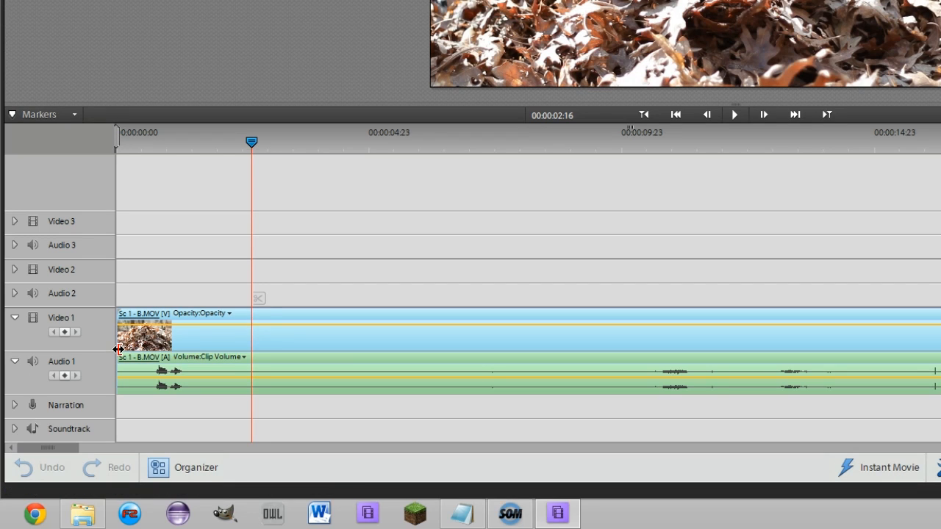
{"action": "left_click_drag", "start_coordinate": [119, 349], "coordinate": [257, 355]}
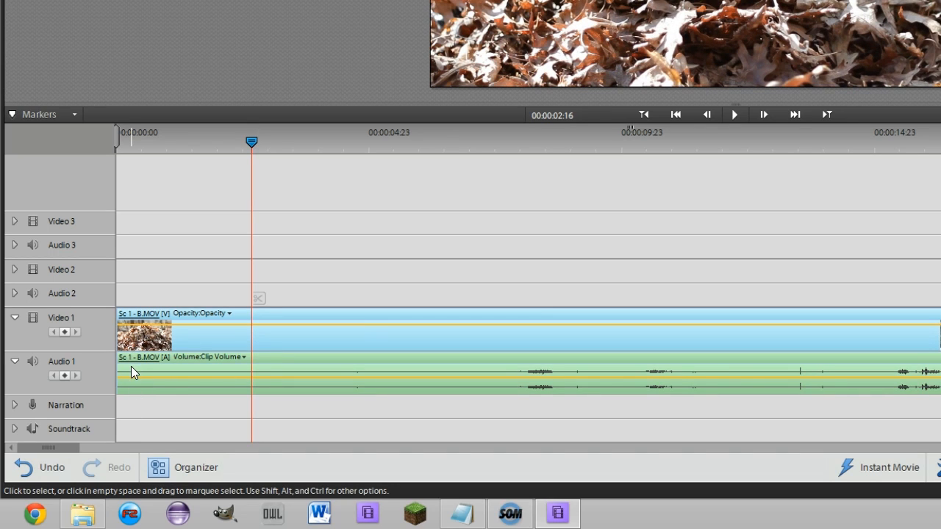
{"action": "key", "text": "ctrl+z"}
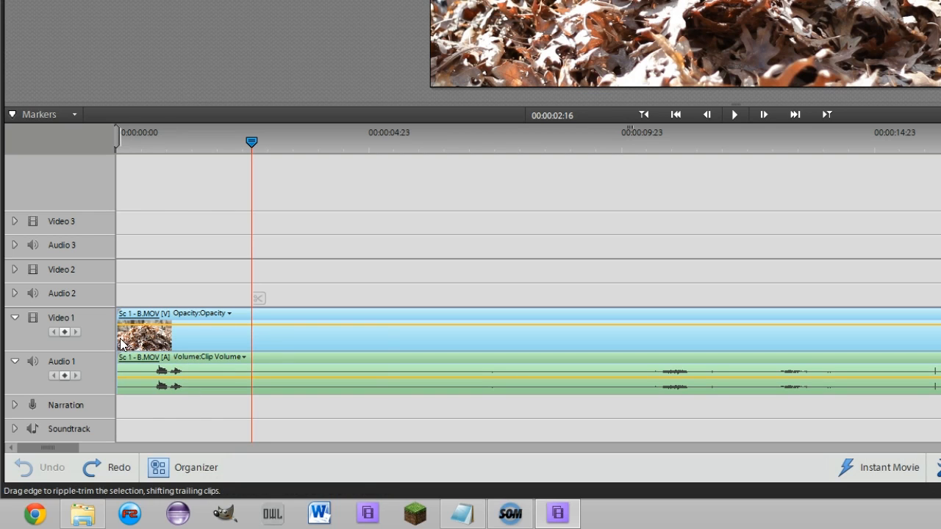
{"action": "left_click_drag", "start_coordinate": [120, 338], "coordinate": [255, 344]}
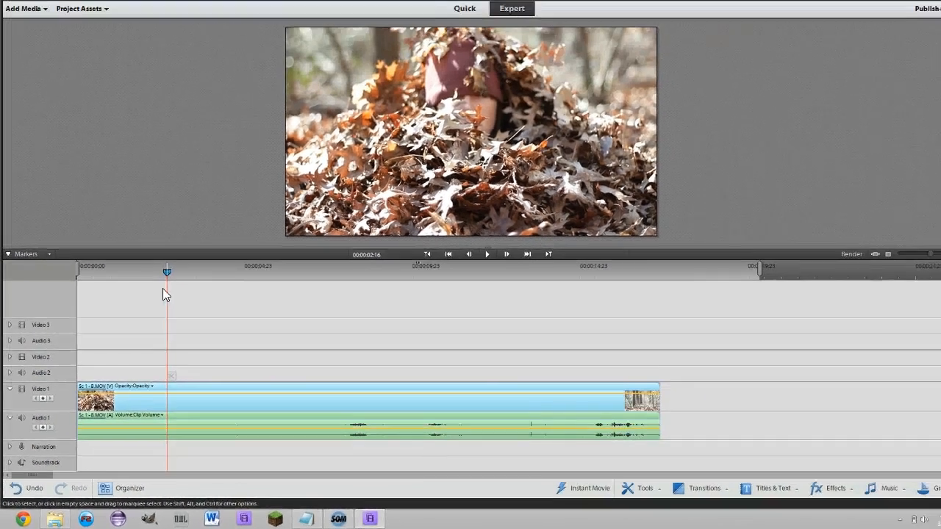
Play the timeline from the beginning to check the trimmed opening of the clip
{"action": "left_click_drag", "start_coordinate": [252, 142], "coordinate": [101, 139]}
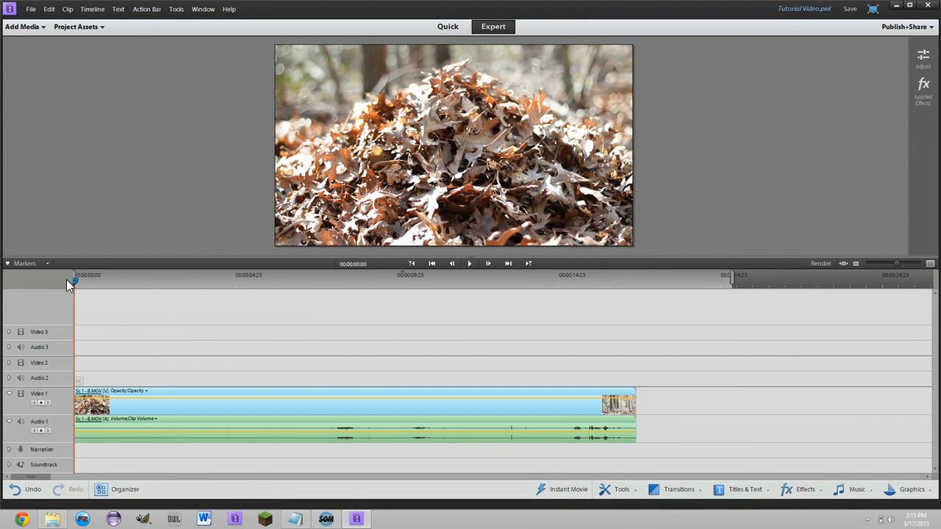
{"action": "key", "text": "space"}
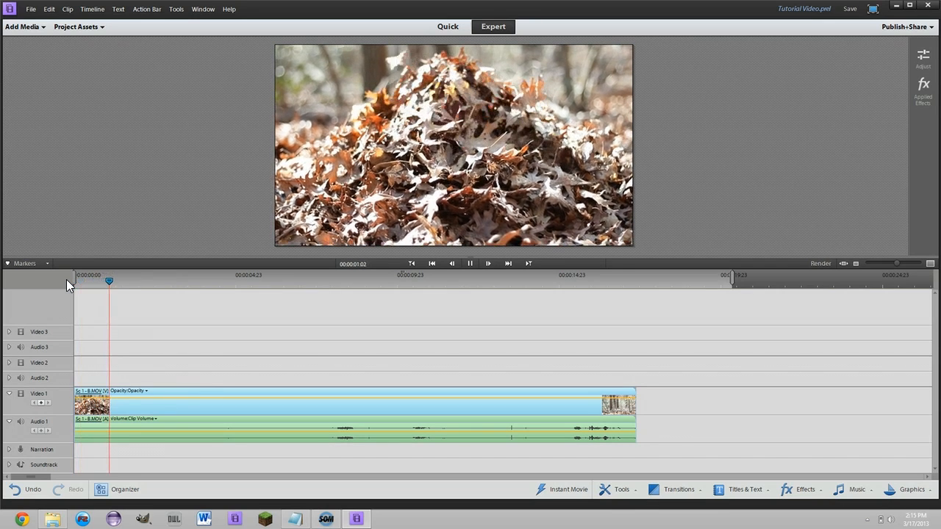
{"action": "key", "text": "space"}
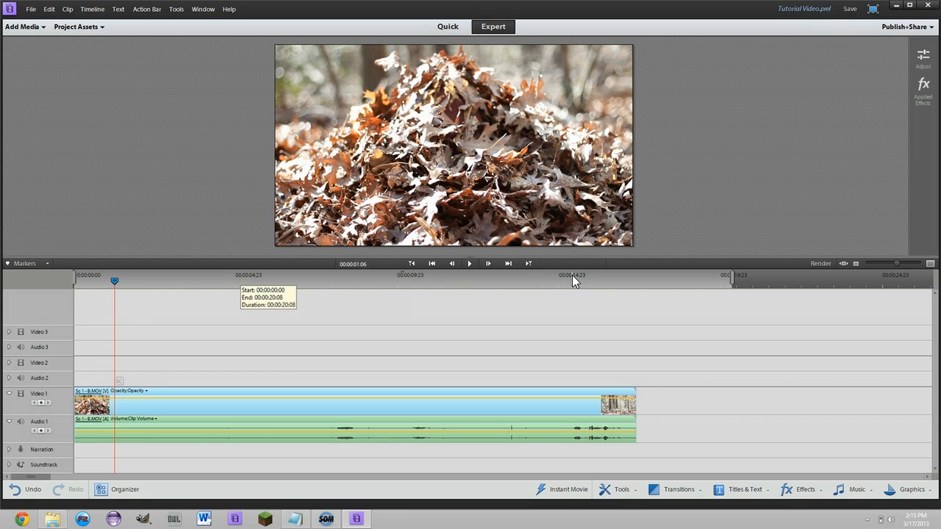
Review the end of the Sc 1 - B.MOV clip and trim its end to 00:00:17:00
{"action": "left_click", "coordinate": [534, 276]}
{"action": "key", "text": "space"}
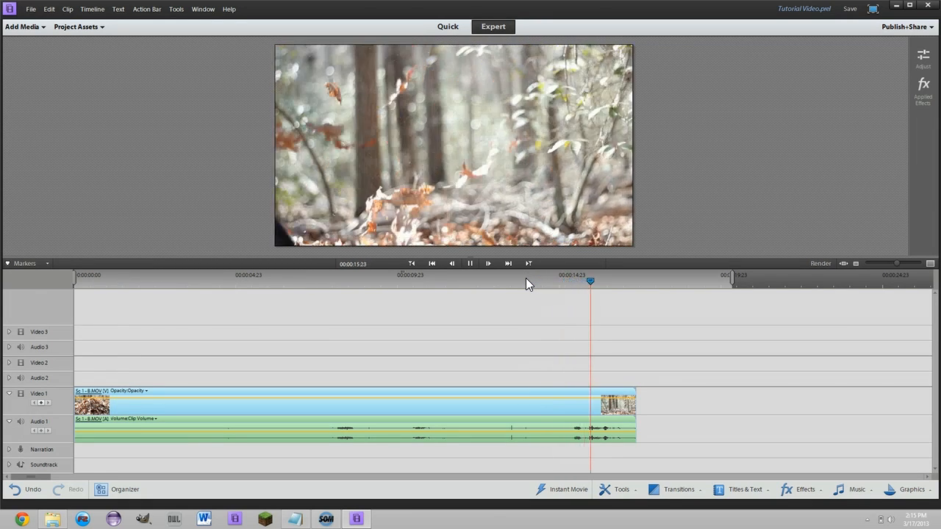
{"action": "key", "text": "Home"}
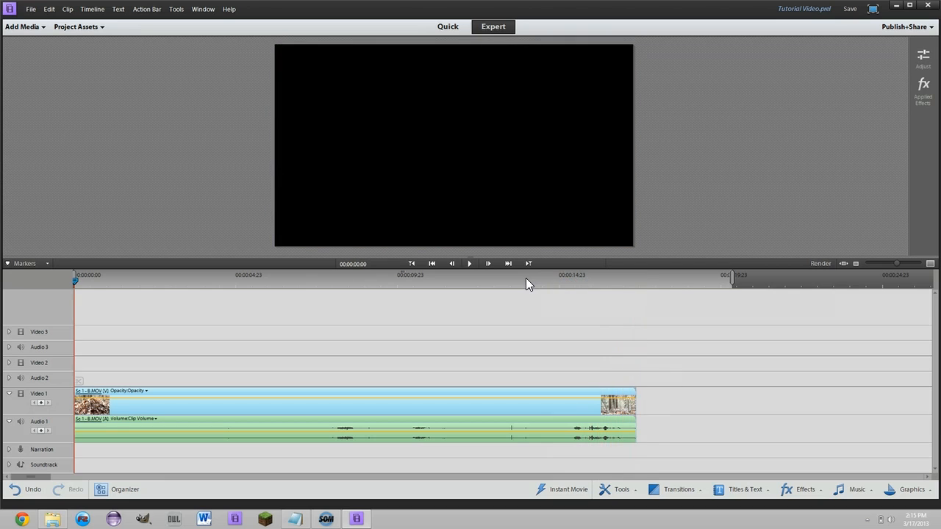
{"action": "key", "text": "space"}
{"action": "left_click_drag", "start_coordinate": [605, 280], "coordinate": [611, 280]}
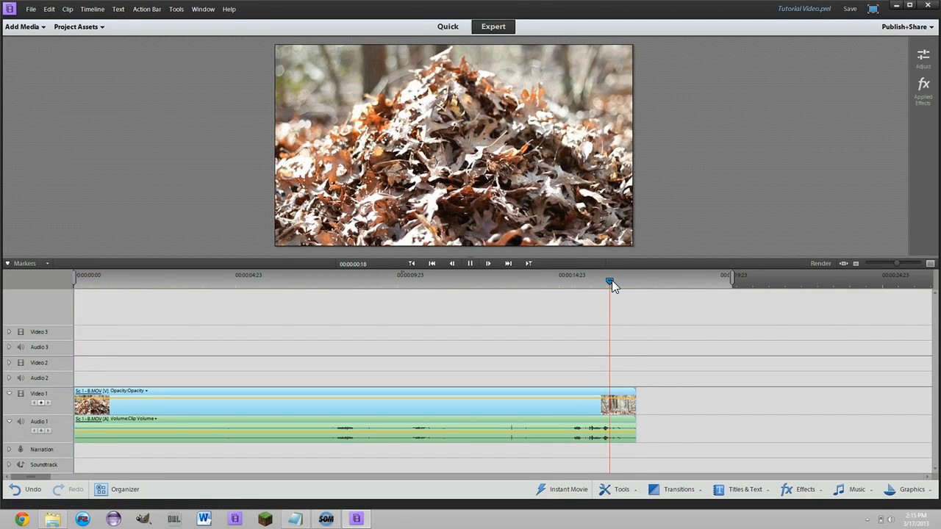
{"action": "left_click", "coordinate": [625, 281]}
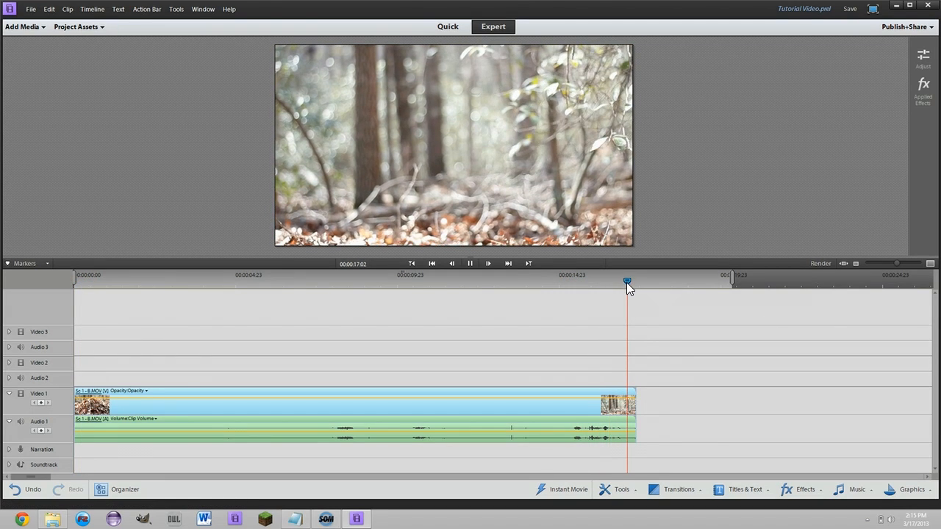
{"action": "left_click", "coordinate": [625, 287]}
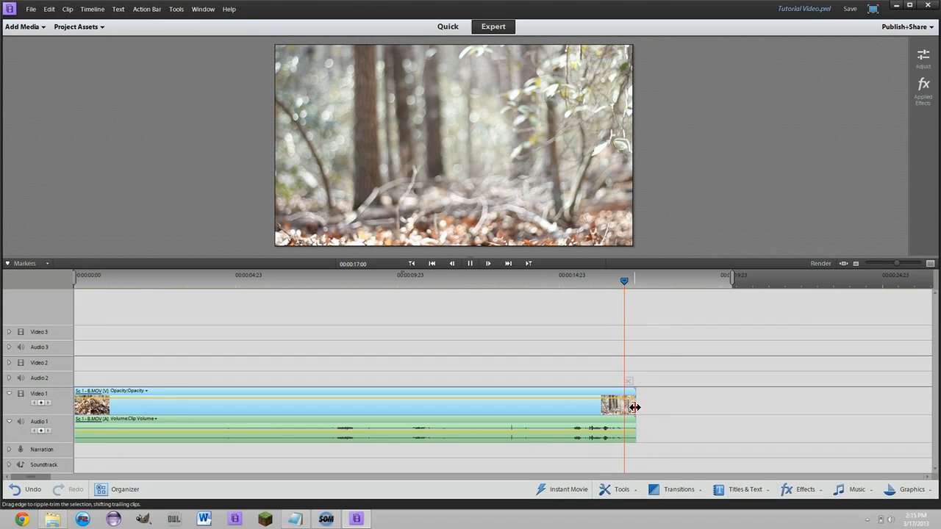
{"action": "left_click_drag", "start_coordinate": [634, 409], "coordinate": [624, 412]}
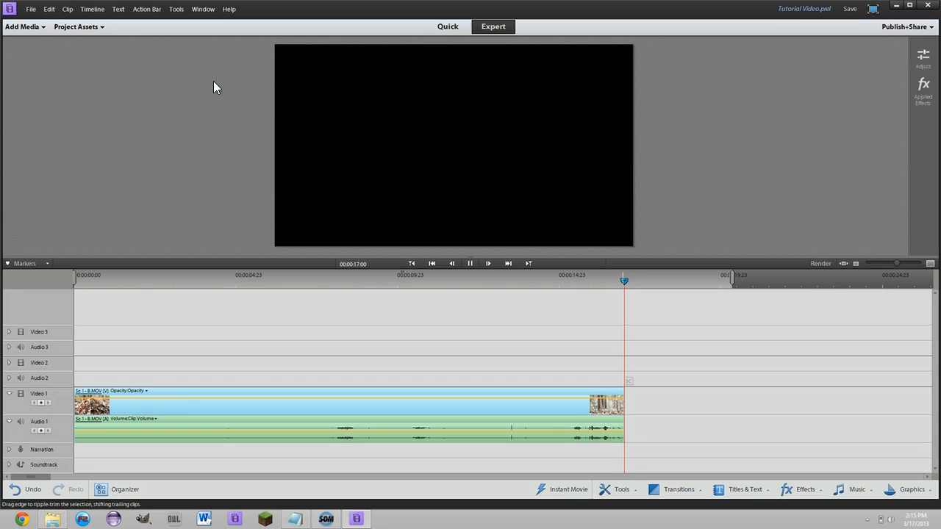
Add Sc 2 - B.MOV from the Source Video folder to Video 1 directly after the first clip
{"action": "left_click", "coordinate": [61, 30]}
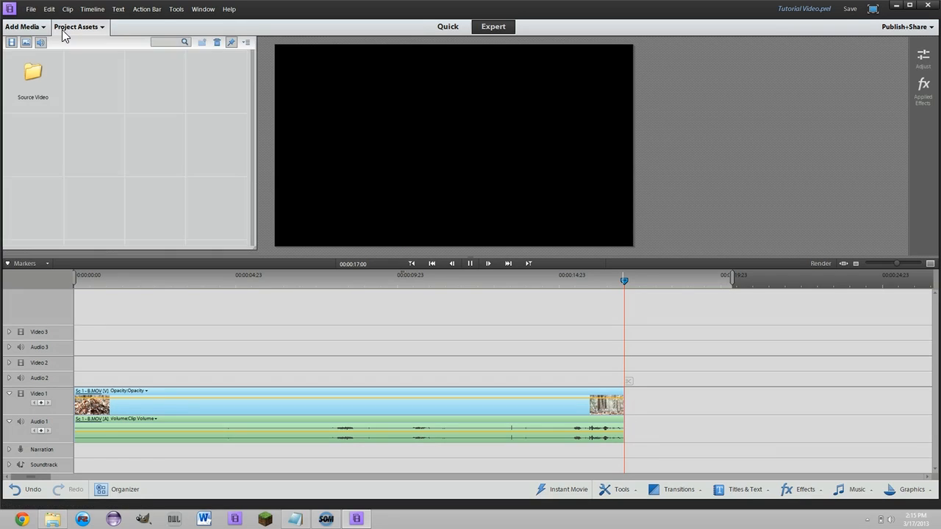
{"action": "left_click", "coordinate": [41, 77]}
{"action": "double_click", "coordinate": [42, 76]}
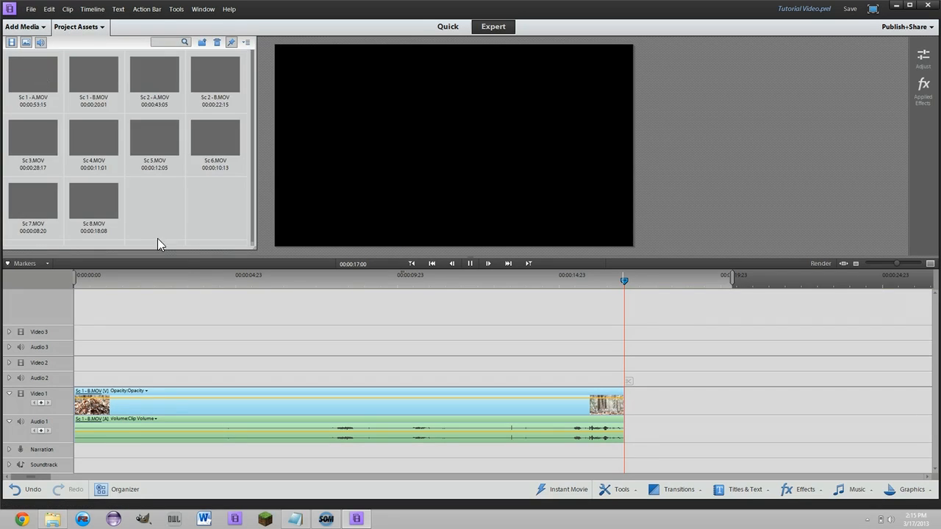
{"action": "left_click", "coordinate": [219, 77]}
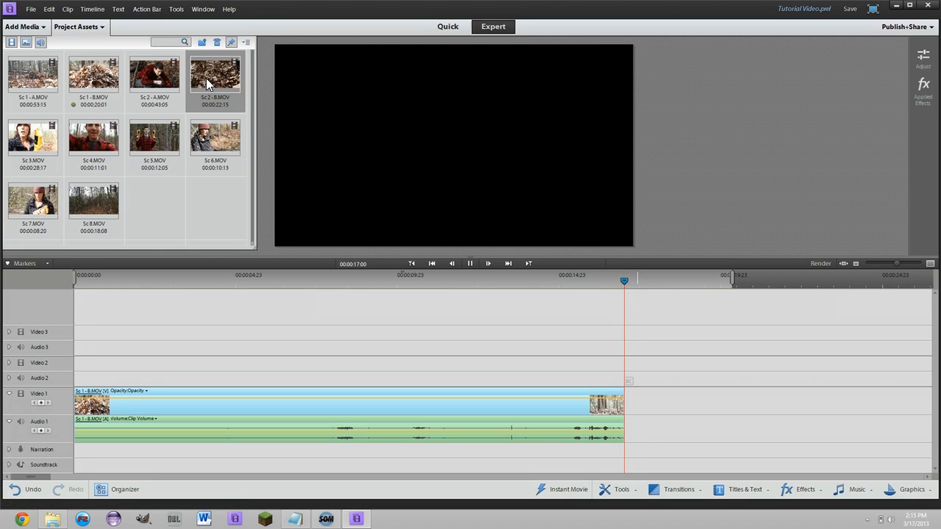
{"action": "left_click_drag", "start_coordinate": [206, 78], "coordinate": [629, 428]}
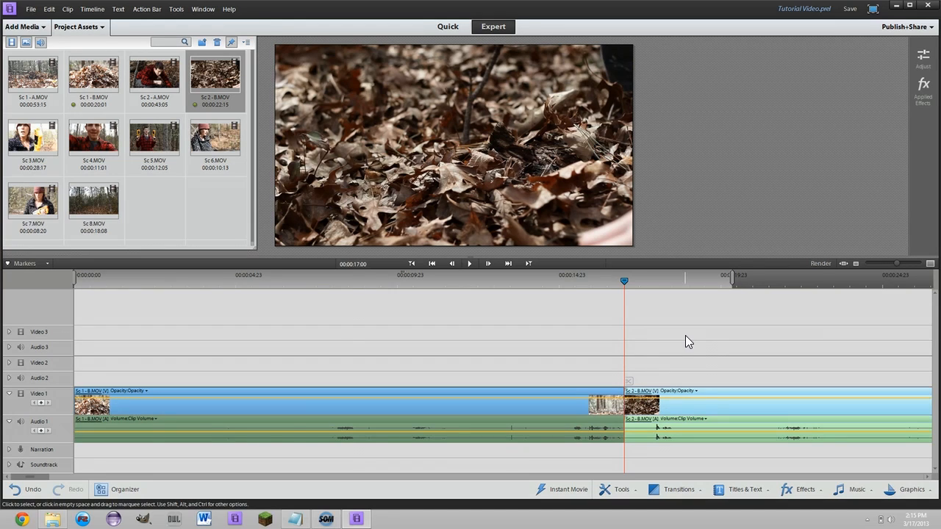
Preview the opening of the Sc 2 - B.MOV clip and trim its start to the playhead at 00:00:20:00
{"action": "key", "text": "minus"}
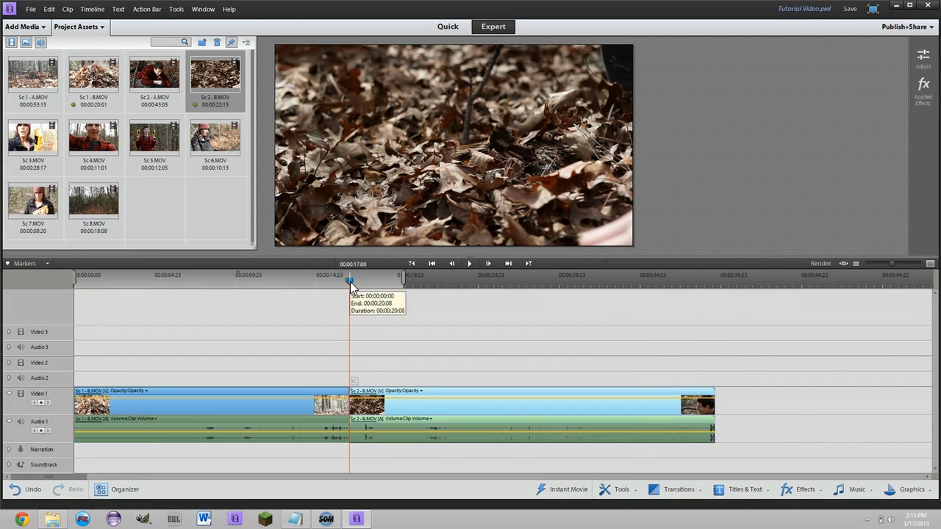
{"action": "key", "text": "space"}
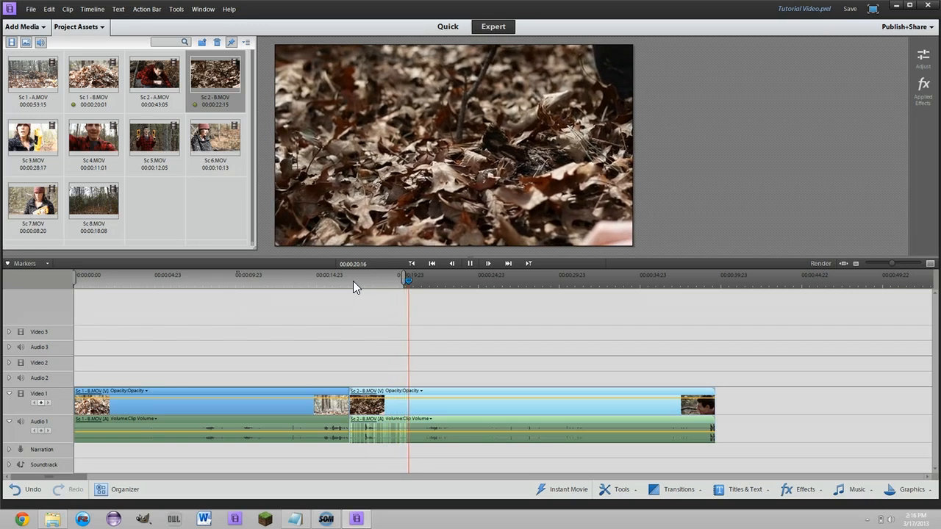
{"action": "key", "text": "space"}
{"action": "left_click_drag", "start_coordinate": [418, 279], "coordinate": [398, 281]}
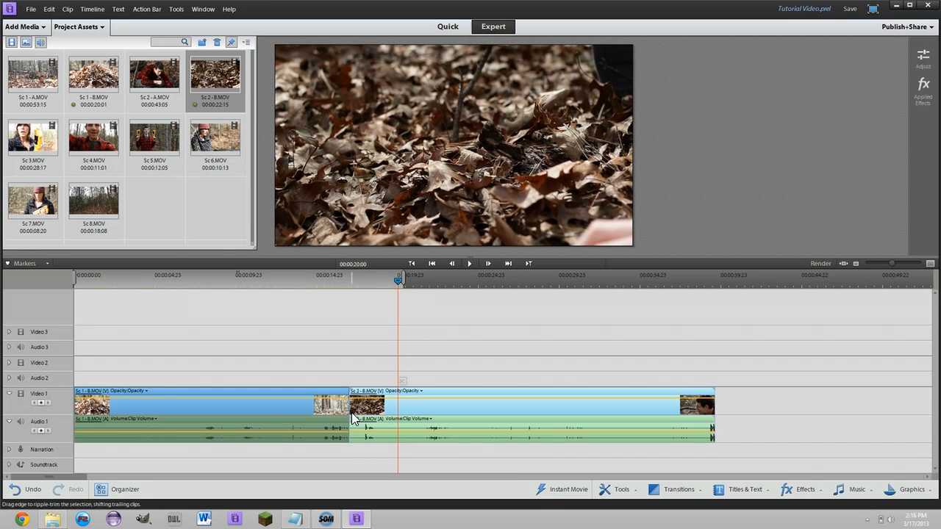
{"action": "left_click_drag", "start_coordinate": [353, 419], "coordinate": [401, 413]}
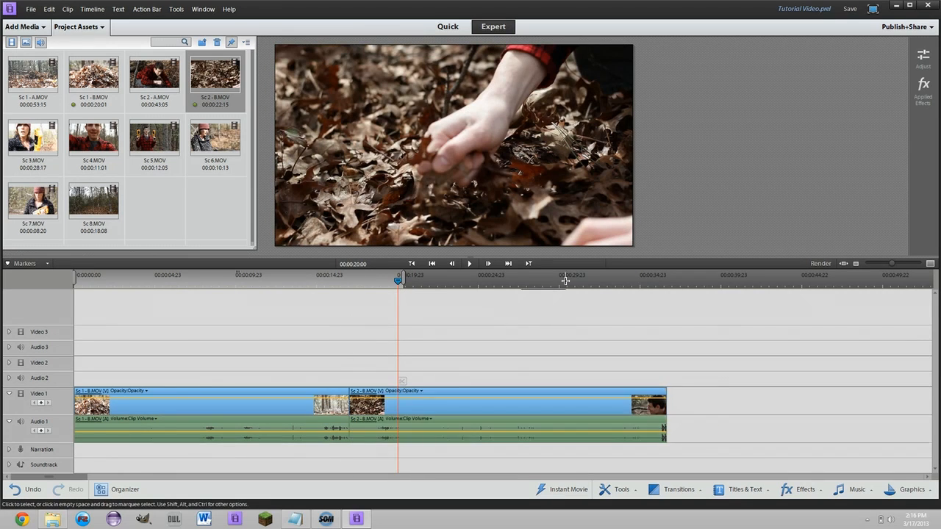
Review the end of the Sc 2 - B.MOV clip and trim its end to 00:00:34:13
{"action": "left_click_drag", "start_coordinate": [610, 281], "coordinate": [628, 283]}
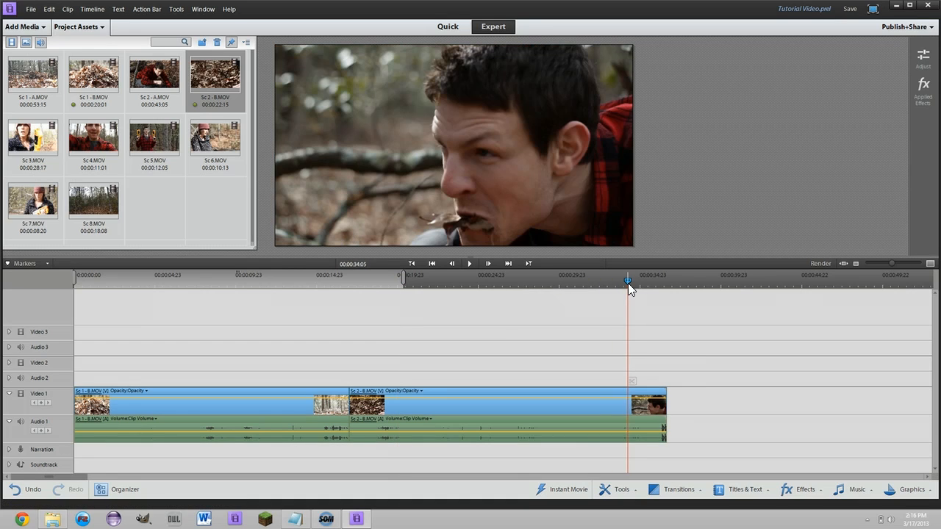
{"action": "key", "text": "space"}
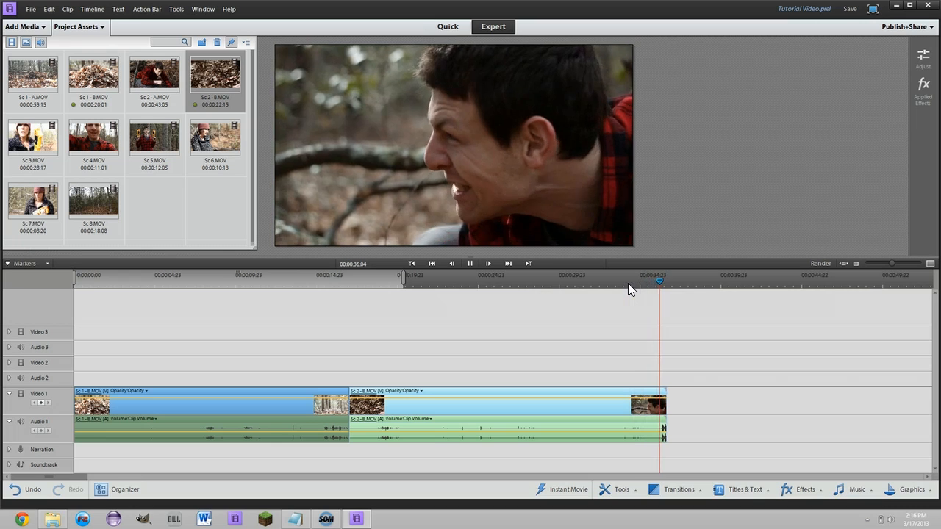
{"action": "left_click", "coordinate": [646, 283]}
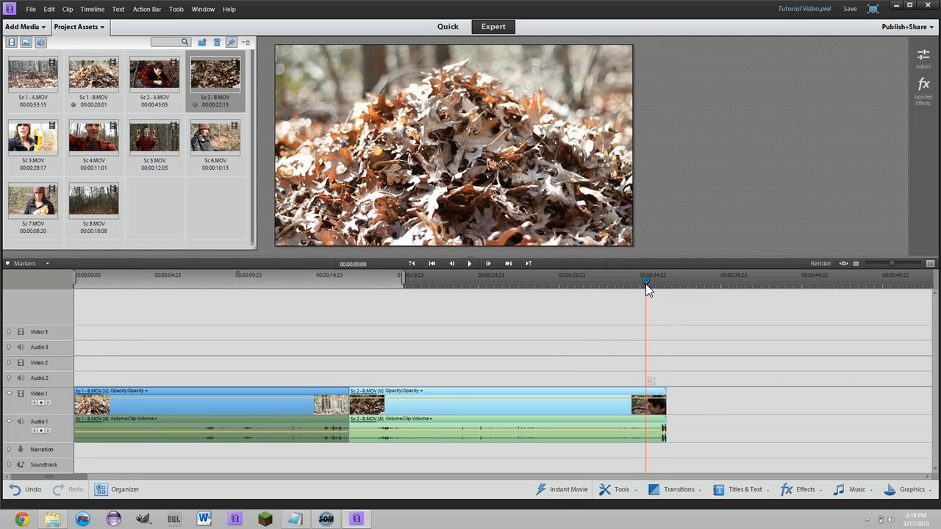
{"action": "left_click", "coordinate": [656, 284]}
{"action": "left_click_drag", "start_coordinate": [656, 285], "coordinate": [634, 288]}
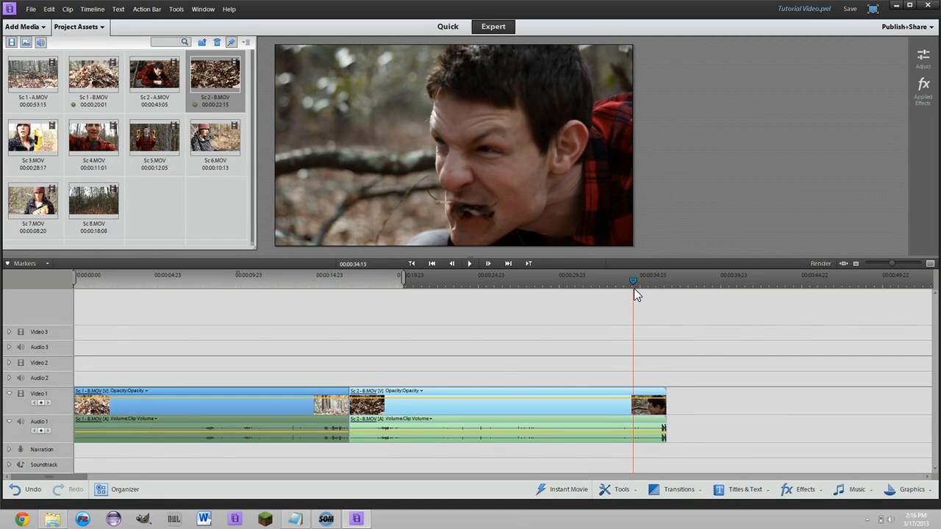
{"action": "mouse_move", "coordinate": [664, 414]}
{"action": "left_mouse_down"}
{"action": "mouse_move", "coordinate": [646, 414]}
{"action": "mouse_move", "coordinate": [666, 417]}
{"action": "left_mouse_up"}
{"action": "left_click", "coordinate": [668, 416]}
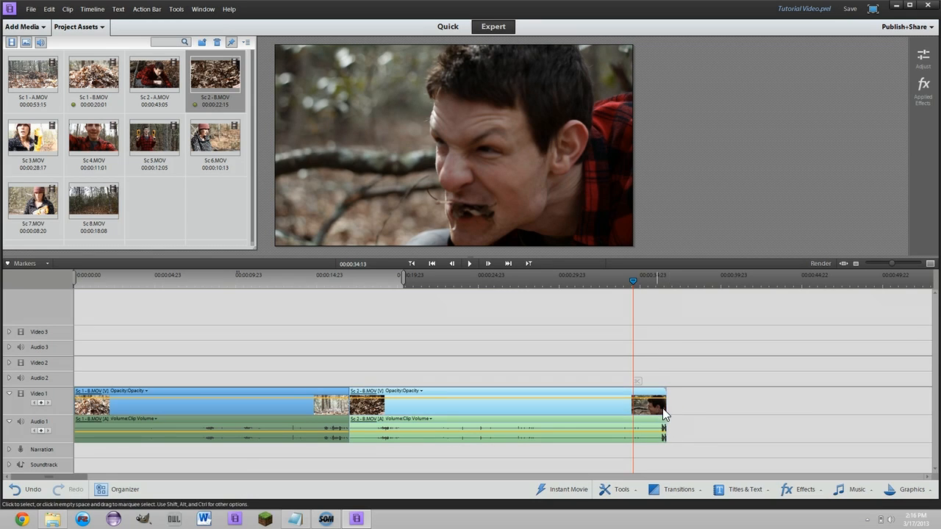
{"action": "left_click_drag", "start_coordinate": [666, 414], "coordinate": [631, 423]}
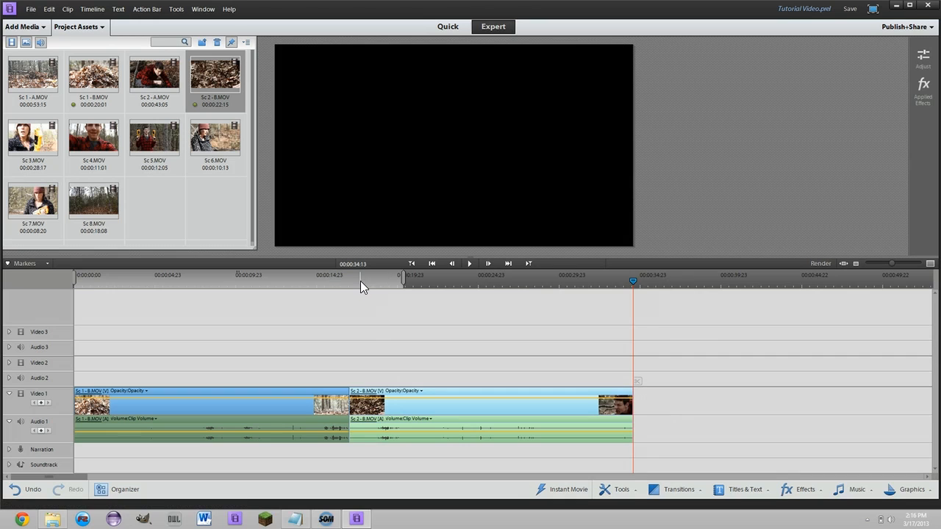
Scrub through the Sc 1 - B.MOV and Sc 2 - B.MOV clips on the timeline to examine where they could be cut
{"action": "mouse_move", "coordinate": [361, 281]}
{"action": "left_mouse_down"}
{"action": "mouse_move", "coordinate": [349, 284]}
{"action": "mouse_move", "coordinate": [361, 288]}
{"action": "left_mouse_up"}
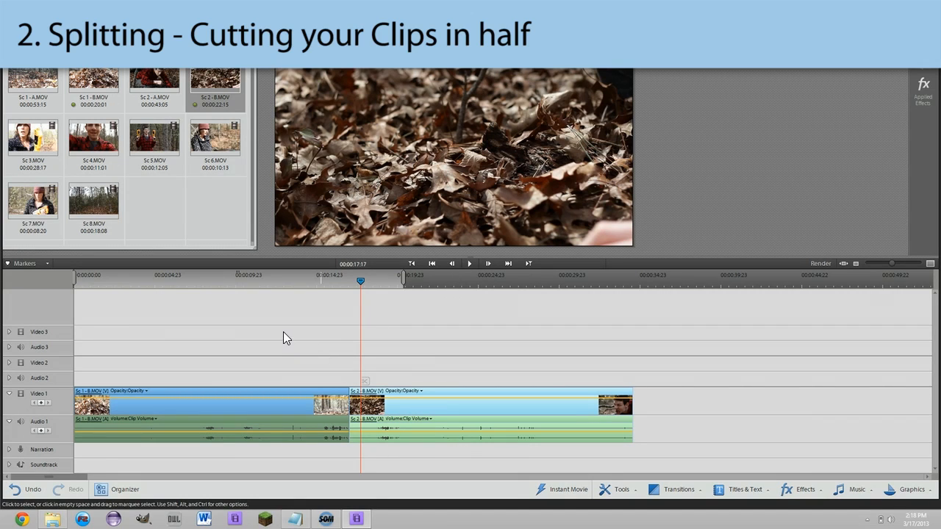
{"action": "left_click", "coordinate": [160, 283]}
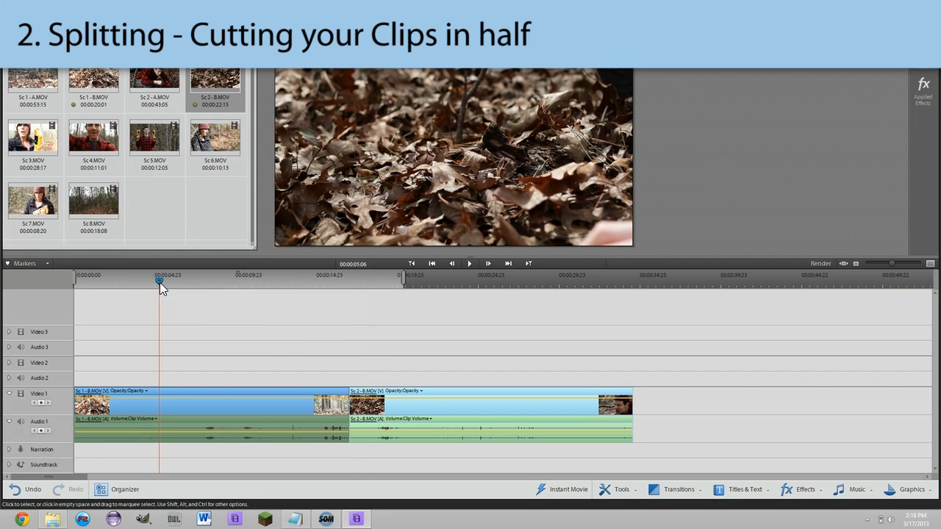
{"action": "left_click", "coordinate": [123, 280]}
{"action": "left_click", "coordinate": [168, 279]}
{"action": "left_click", "coordinate": [198, 278]}
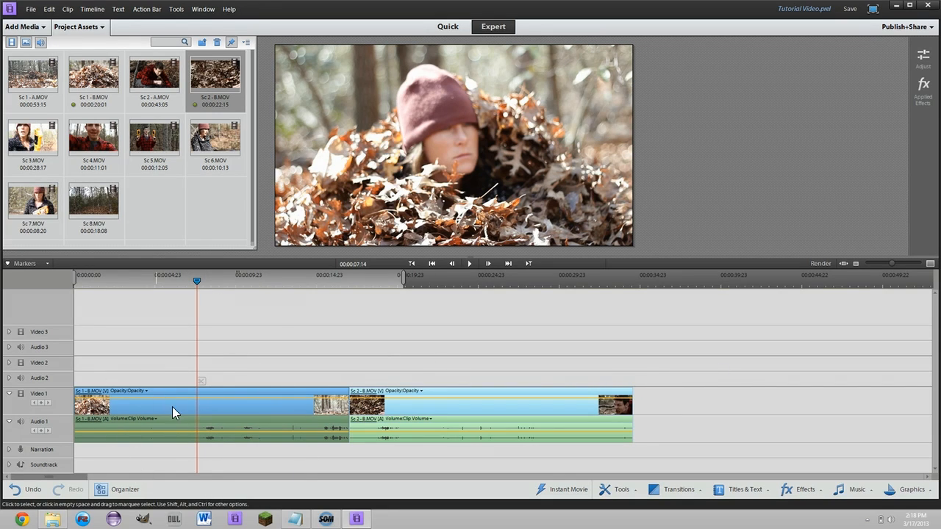
{"action": "left_click", "coordinate": [412, 279]}
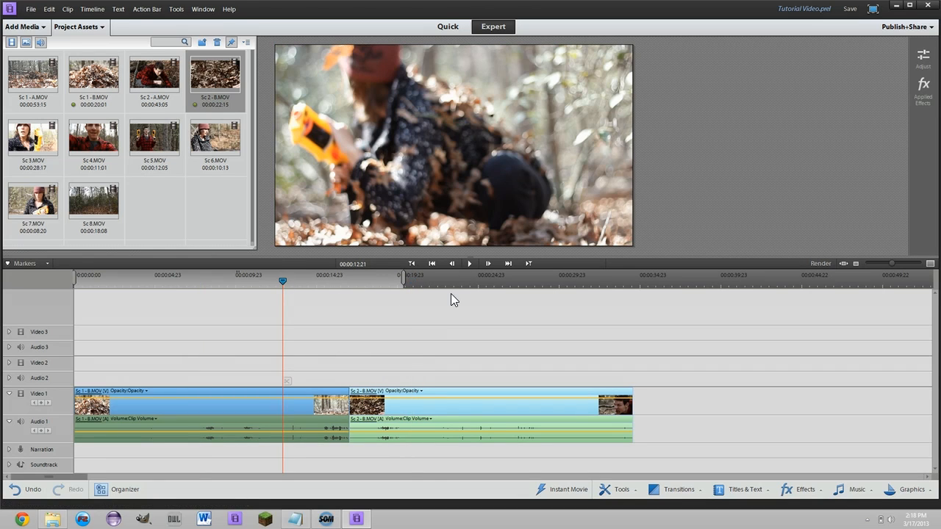
{"action": "left_click", "coordinate": [594, 273]}
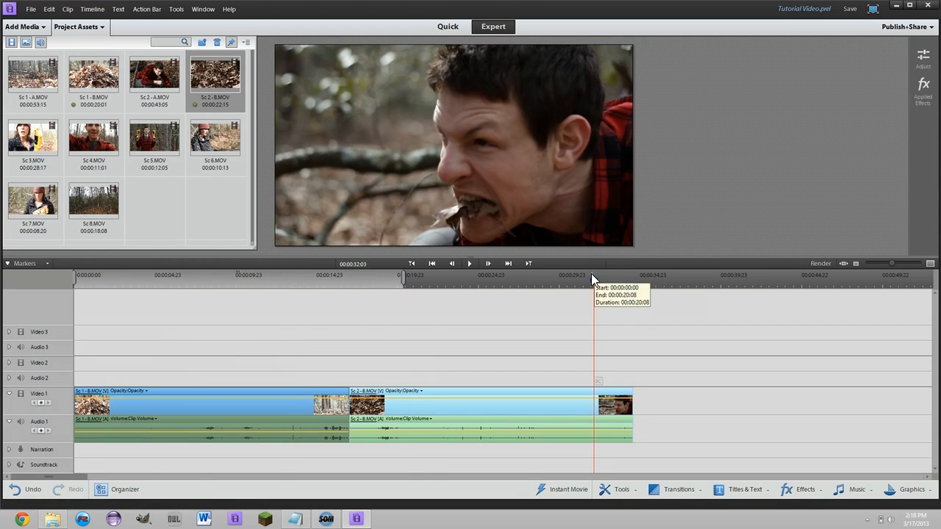
{"action": "left_click", "coordinate": [503, 282]}
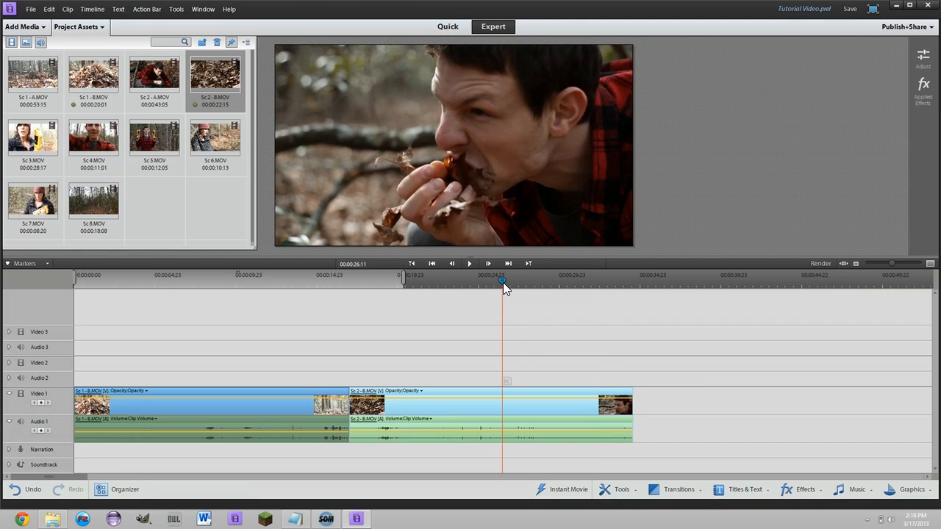
{"action": "left_click", "coordinate": [310, 287]}
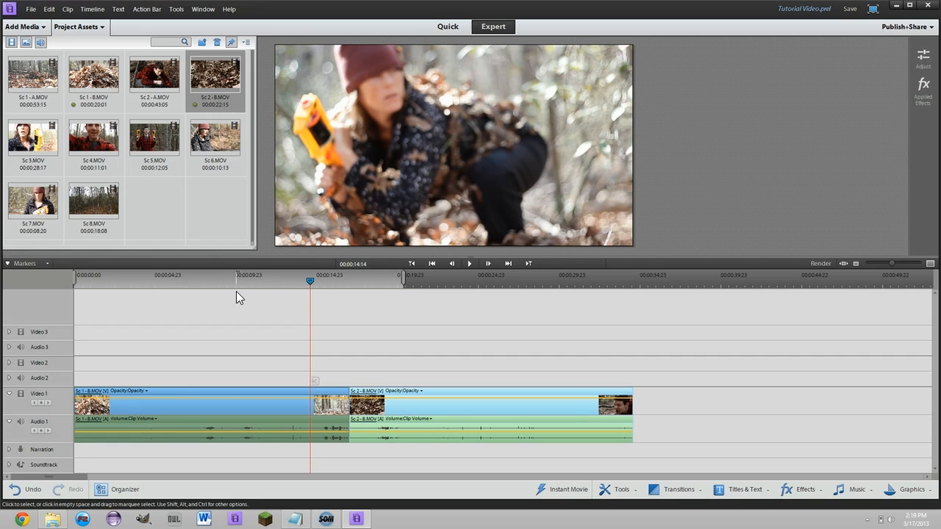
Split the Sc 1 - B.MOV clip at 00:00:04:19 and move its second part beyond the end of the Sc 2 - B.MOV clip
{"action": "left_click", "coordinate": [156, 280]}
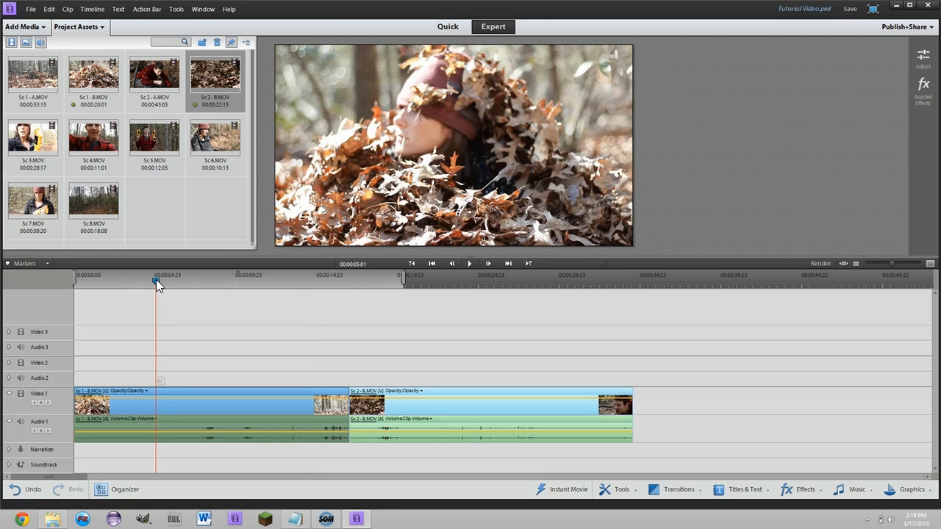
{"action": "mouse_move", "coordinate": [156, 279]}
{"action": "left_mouse_down"}
{"action": "mouse_move", "coordinate": [168, 285]}
{"action": "mouse_move", "coordinate": [152, 285]}
{"action": "left_mouse_up"}
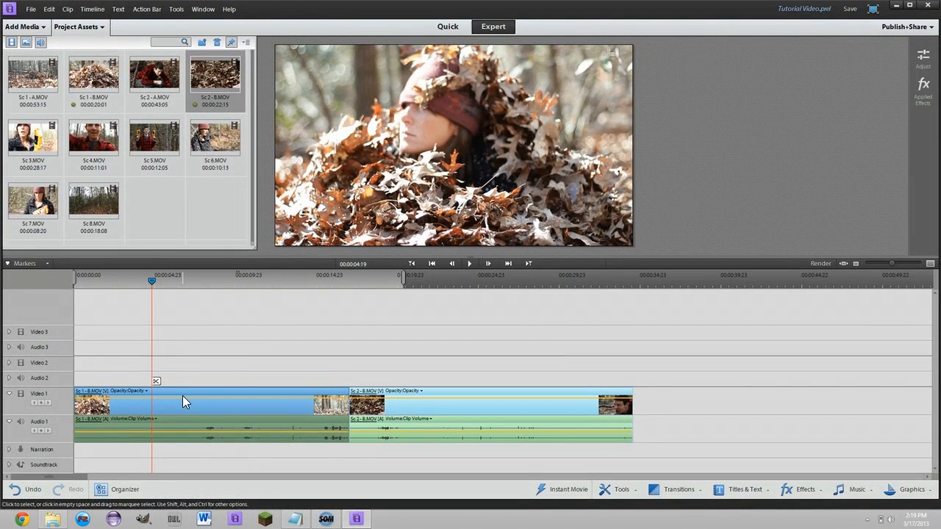
{"action": "left_click", "coordinate": [176, 406]}
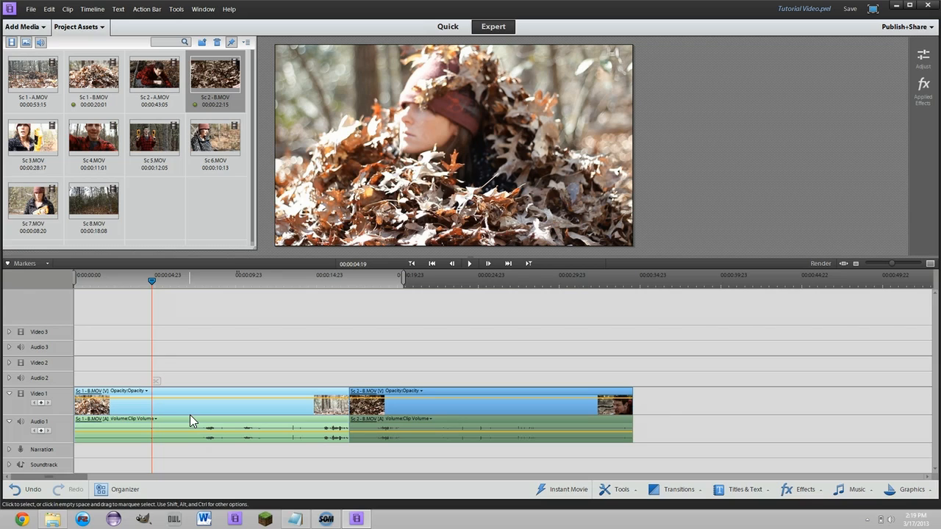
{"action": "key", "text": "ctrl+k"}
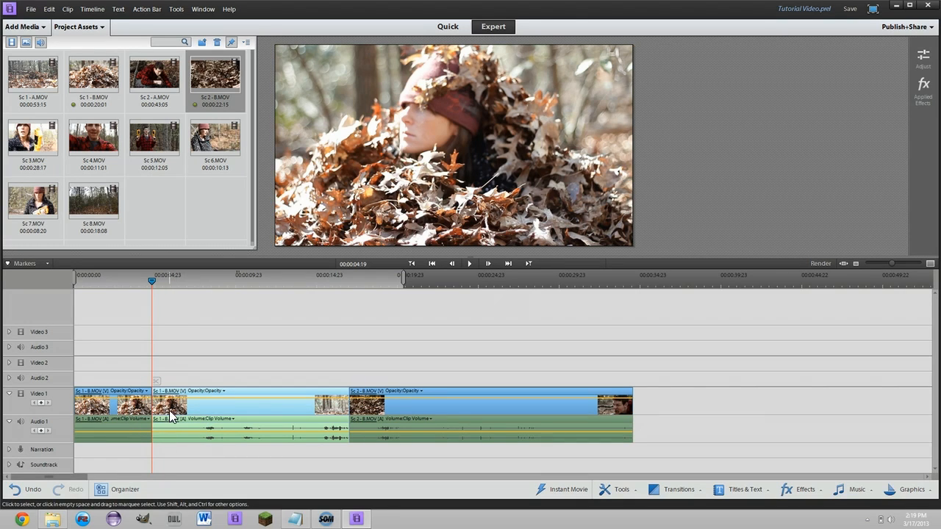
{"action": "left_click_drag", "start_coordinate": [171, 416], "coordinate": [670, 397]}
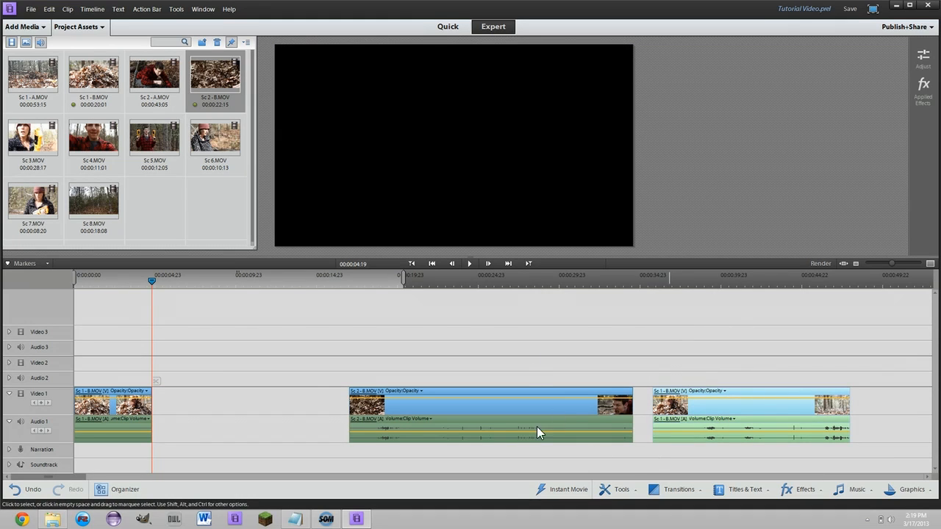
Split Sc 2 - B.MOV at 00:00:20:23, move its first part directly after the opening Sc 1 - B.MOV piece and preview that cut
{"action": "left_click_drag", "start_coordinate": [359, 284], "coordinate": [414, 291]}
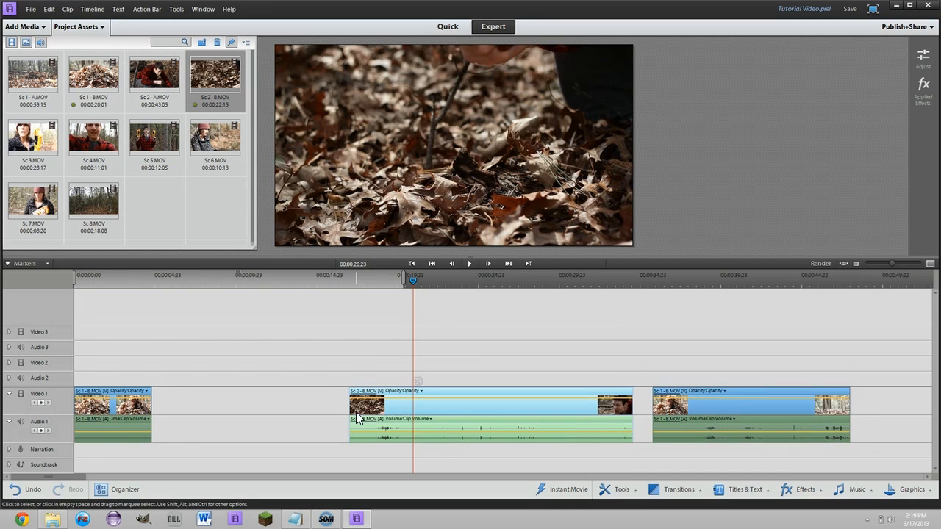
{"action": "key", "text": "ctrl+k"}
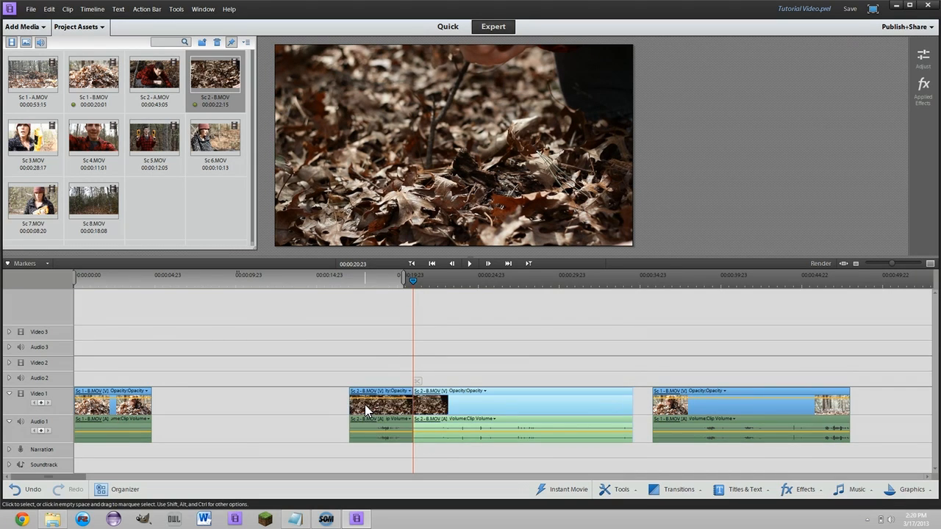
{"action": "left_click_drag", "start_coordinate": [365, 404], "coordinate": [170, 418]}
{"action": "left_click", "coordinate": [141, 281]}
{"action": "left_click", "coordinate": [125, 278]}
{"action": "key", "text": "space"}
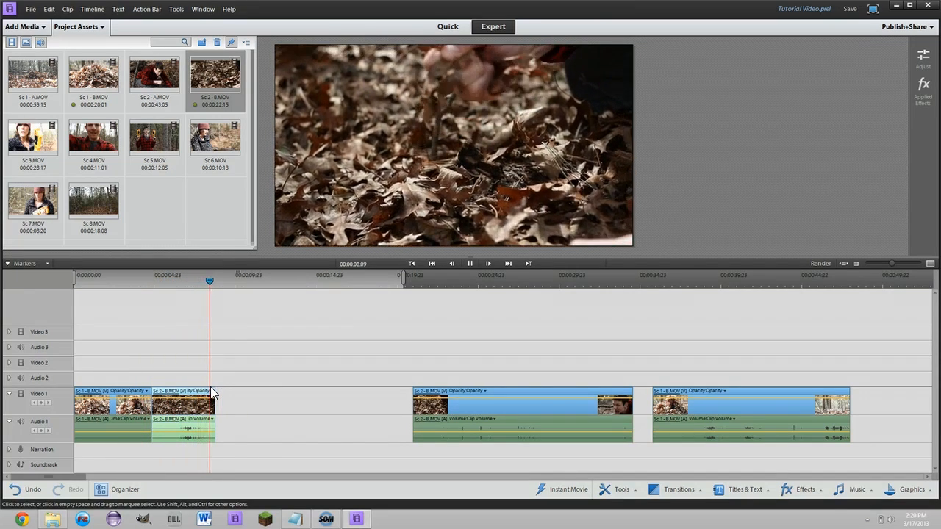
{"action": "key", "text": "space"}
Trim the start of the last Sc 1 - B.MOV part to 00:00:43:03 and place it directly after the short Sc 2 - B.MOV piece
{"action": "left_click", "coordinate": [421, 280]}
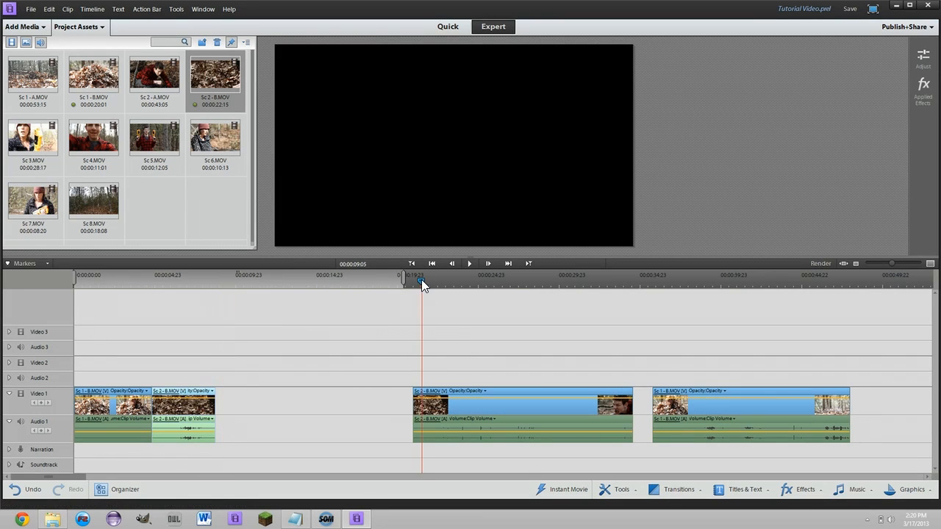
{"action": "left_click_drag", "start_coordinate": [662, 270], "coordinate": [756, 289]}
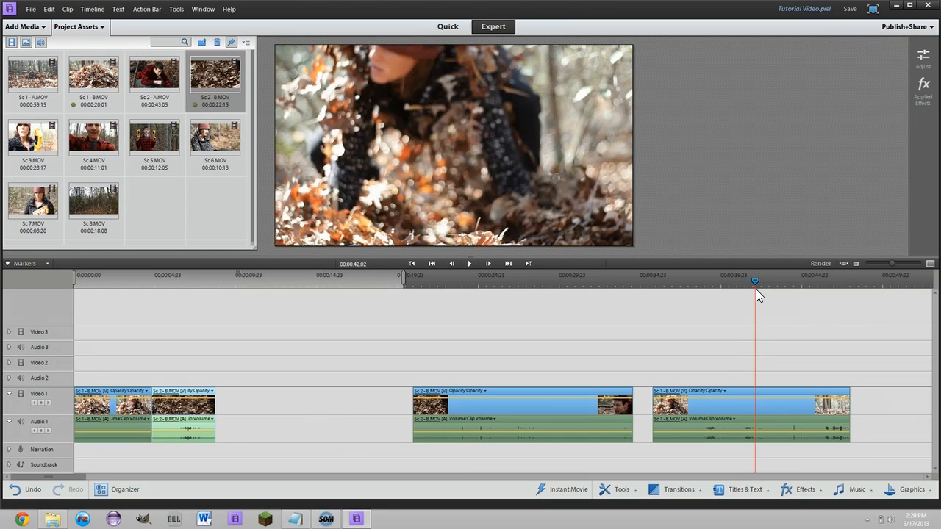
{"action": "left_click_drag", "start_coordinate": [756, 289], "coordinate": [773, 291]}
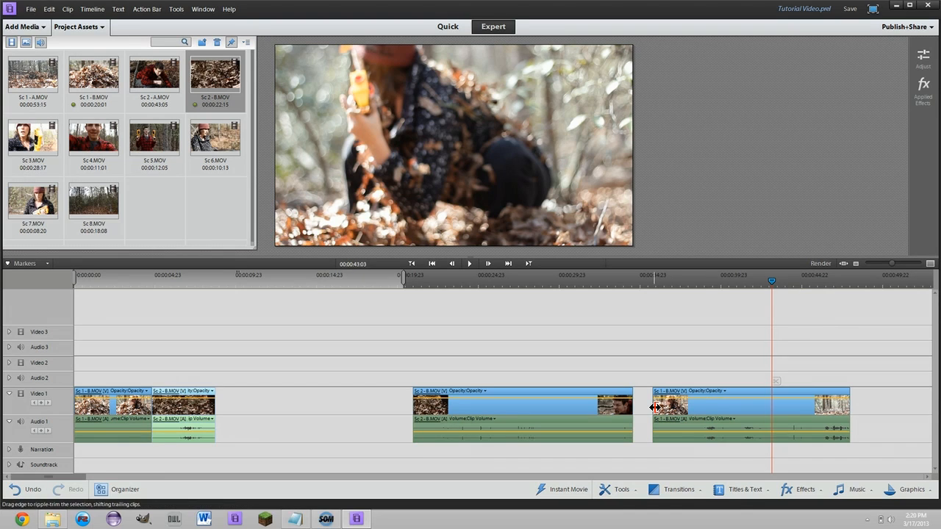
{"action": "left_click_drag", "start_coordinate": [655, 407], "coordinate": [772, 413]}
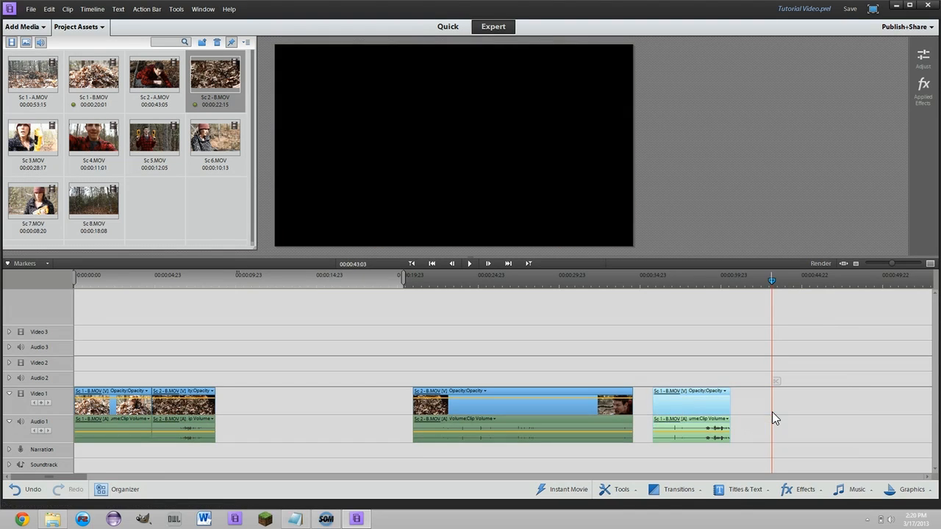
{"action": "left_click_drag", "start_coordinate": [469, 410], "coordinate": [252, 408]}
Split the remaining Sc 2 - B.MOV part at 00:00:25:13, append its first piece to the assembled sequence and play the sequence back
{"action": "left_click_drag", "start_coordinate": [435, 287], "coordinate": [488, 297]}
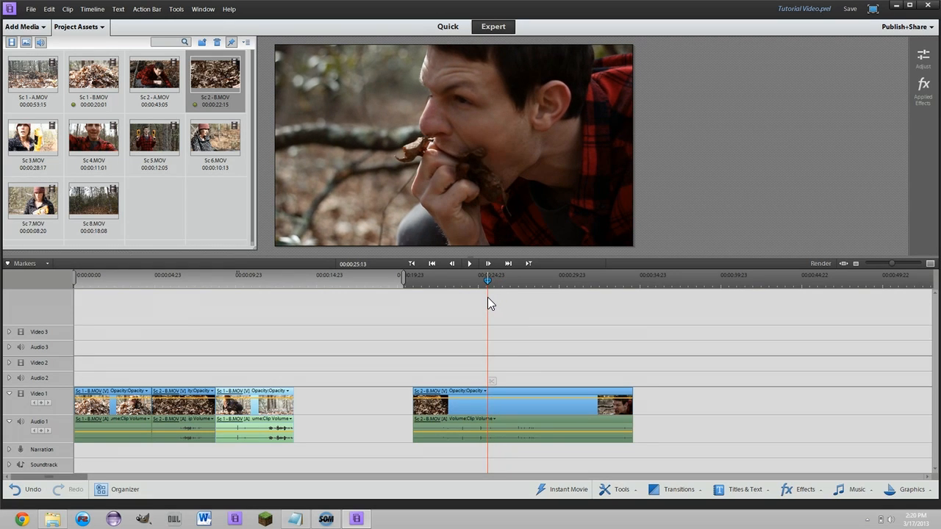
{"action": "key", "text": "ctrl+k"}
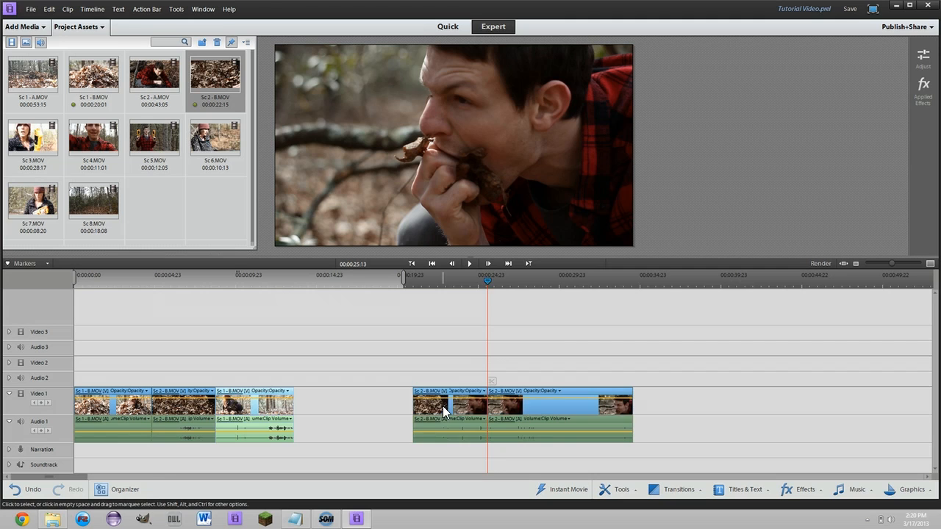
{"action": "left_click", "coordinate": [444, 405]}
{"action": "left_click_drag", "start_coordinate": [444, 409], "coordinate": [326, 402]}
{"action": "left_click", "coordinate": [140, 286]}
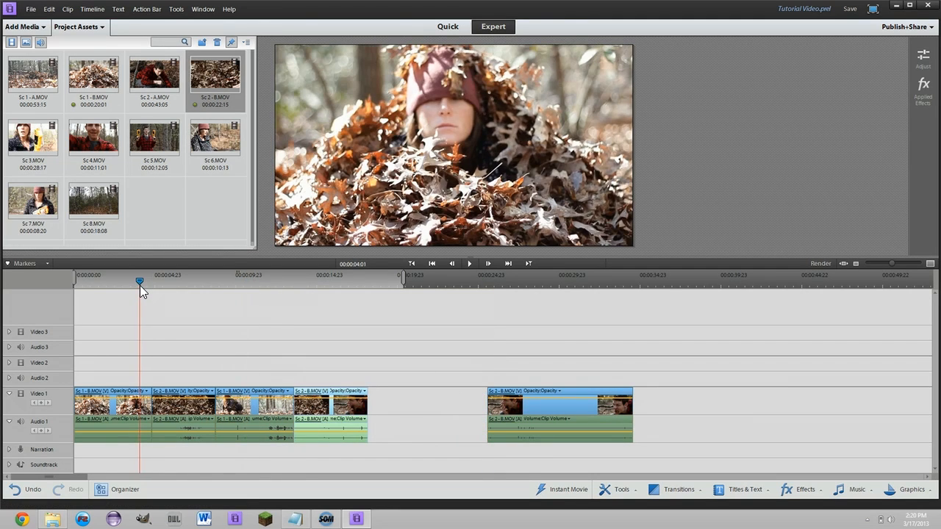
{"action": "key", "text": "space"}
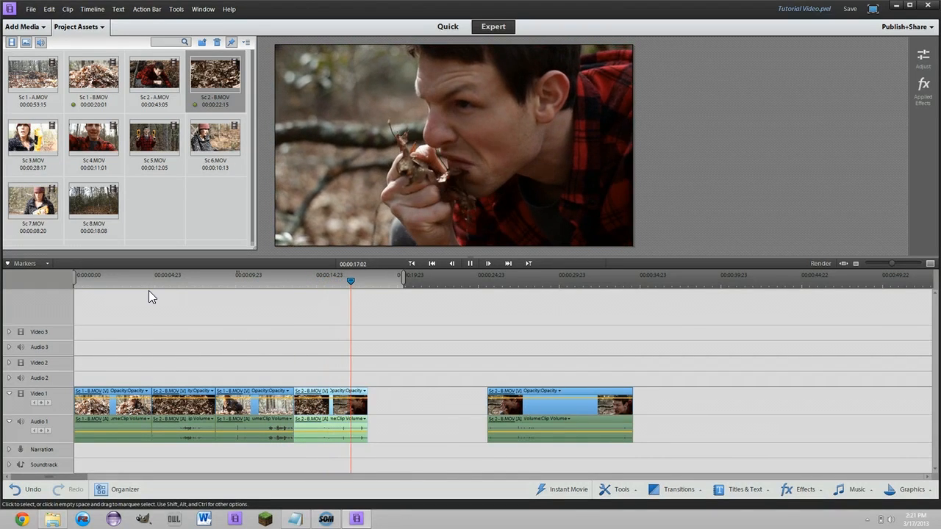
{"action": "key", "text": "space"}
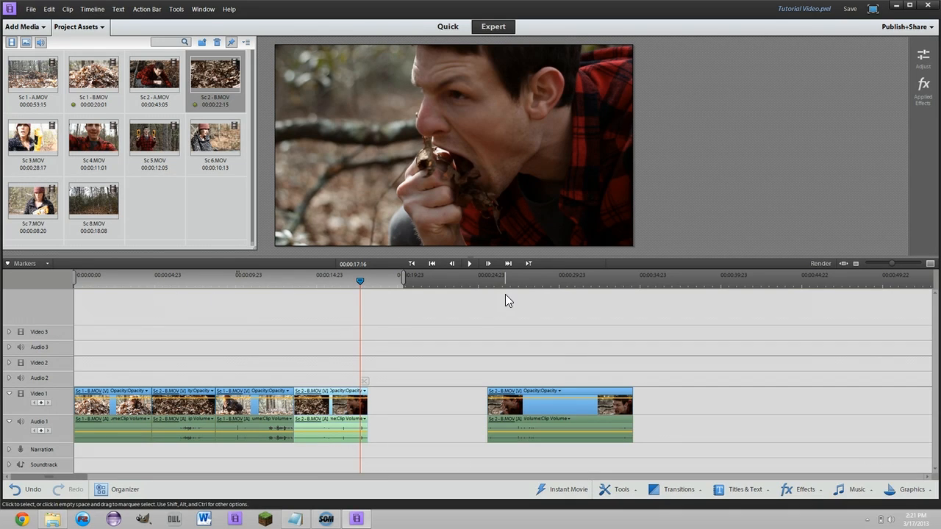
Split the leftover Sc 2 - B.MOV part at 00:00:29:06 and swap the order of its two pieces on Video 1
{"action": "left_click", "coordinate": [557, 280]}
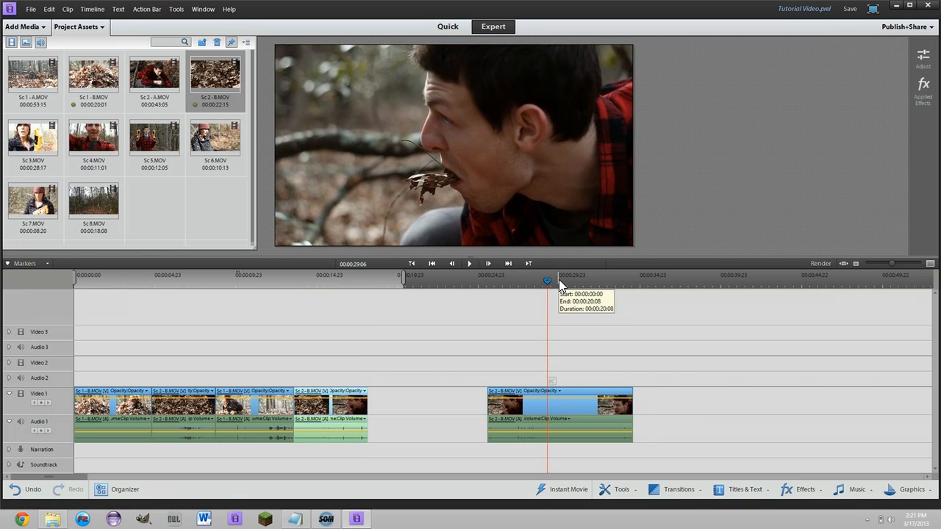
{"action": "left_click", "coordinate": [552, 381]}
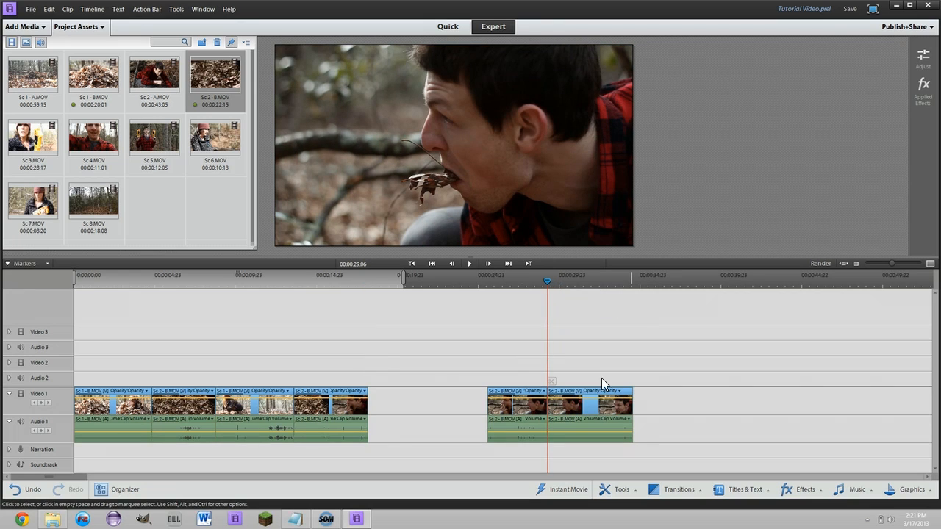
{"action": "left_click_drag", "start_coordinate": [517, 410], "coordinate": [472, 409]}
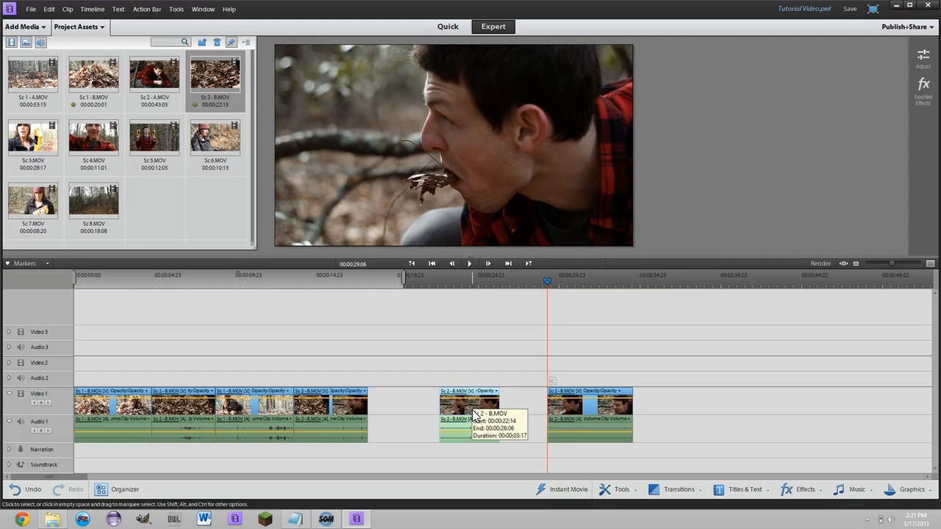
{"action": "left_click_drag", "start_coordinate": [570, 407], "coordinate": [687, 411]}
{"action": "left_click_drag", "start_coordinate": [476, 410], "coordinate": [586, 410]}
{"action": "left_click_drag", "start_coordinate": [696, 409], "coordinate": [451, 412]}
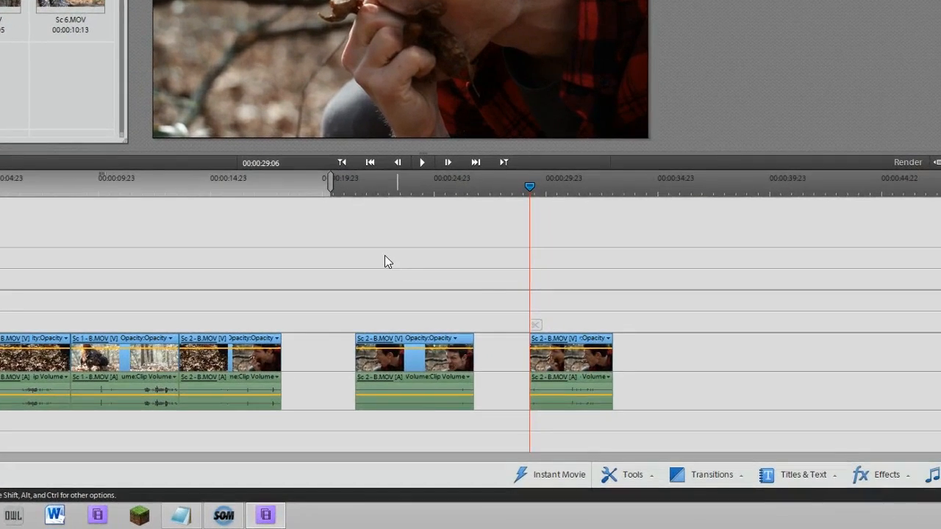
Select both leftover Sc 2 - B.MOV pieces after the assembled sequence together and delete them
{"action": "left_click_drag", "start_coordinate": [444, 333], "coordinate": [571, 417]}
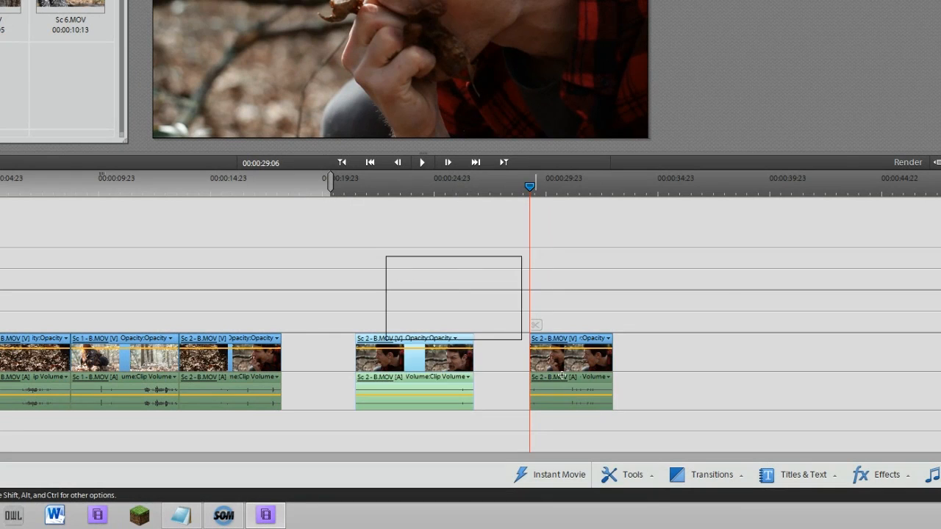
{"action": "left_click_drag", "start_coordinate": [561, 376], "coordinate": [571, 389]}
{"action": "left_click", "coordinate": [409, 287]}
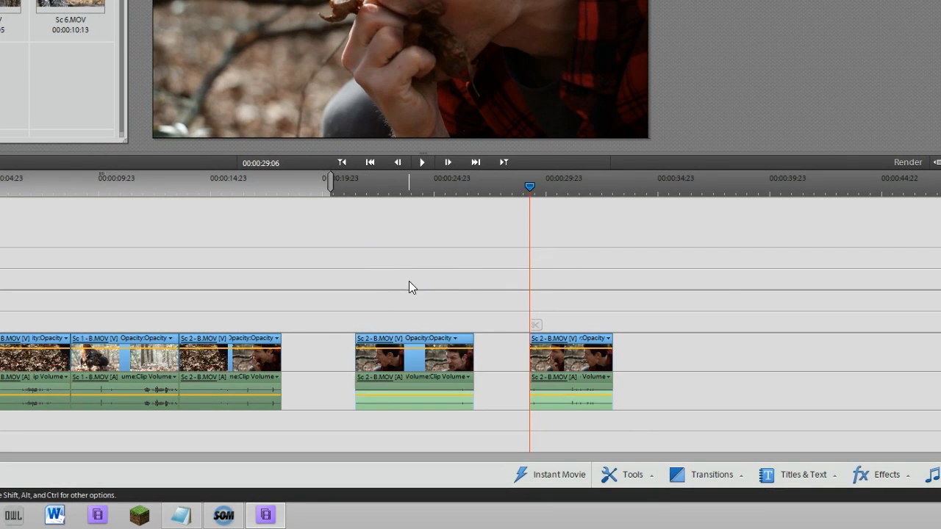
{"action": "left_click_drag", "start_coordinate": [386, 257], "coordinate": [564, 378]}
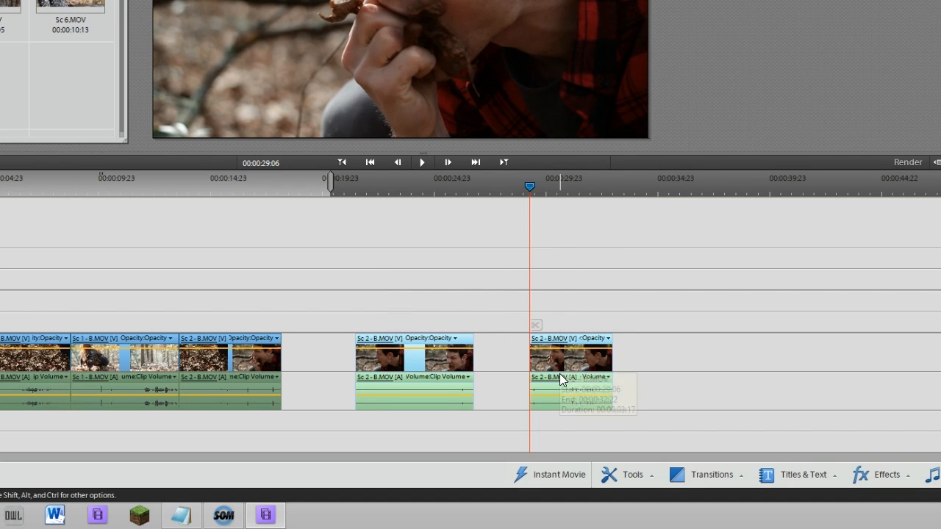
{"action": "key", "text": "Delete"}
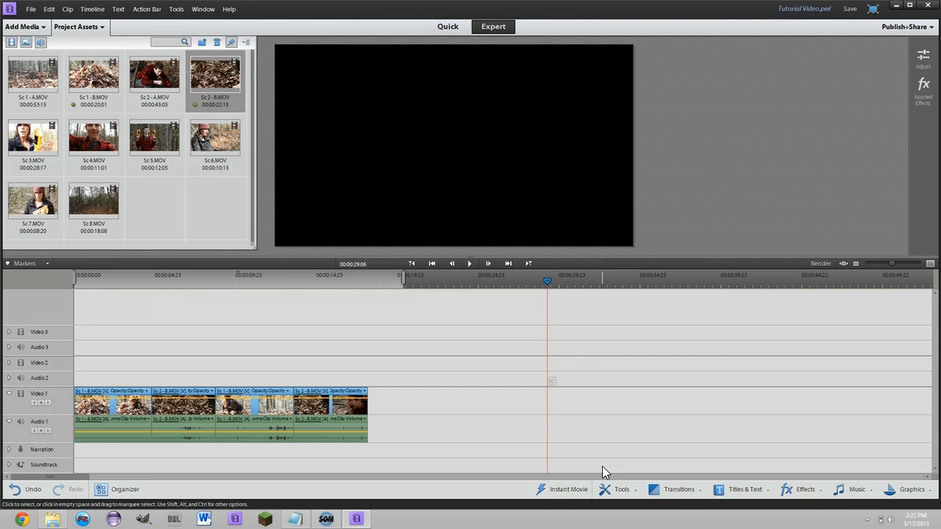
Try a Spin Away transition at the cut between the first Sc 1 - B.MOV and Sc 2 - B.MOV pieces and preview it
{"action": "left_click", "coordinate": [199, 280]}
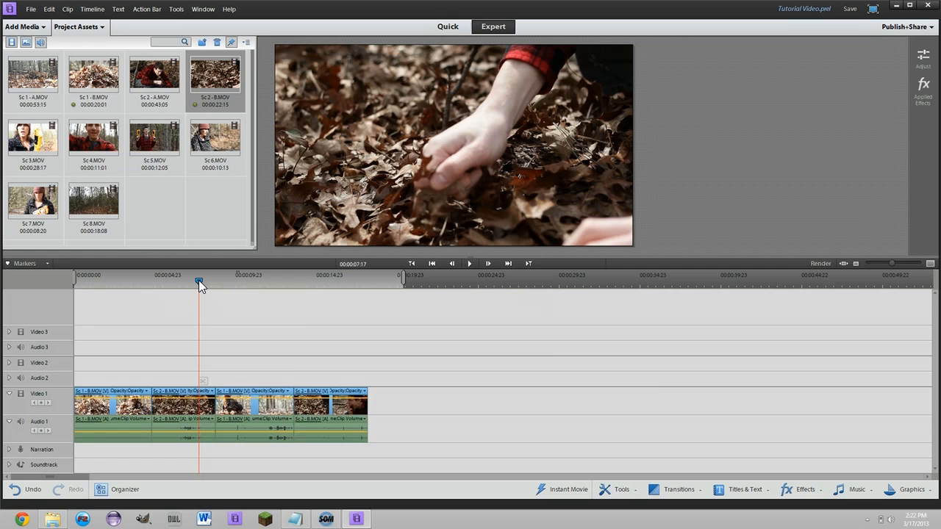
{"action": "key", "text": "equal"}
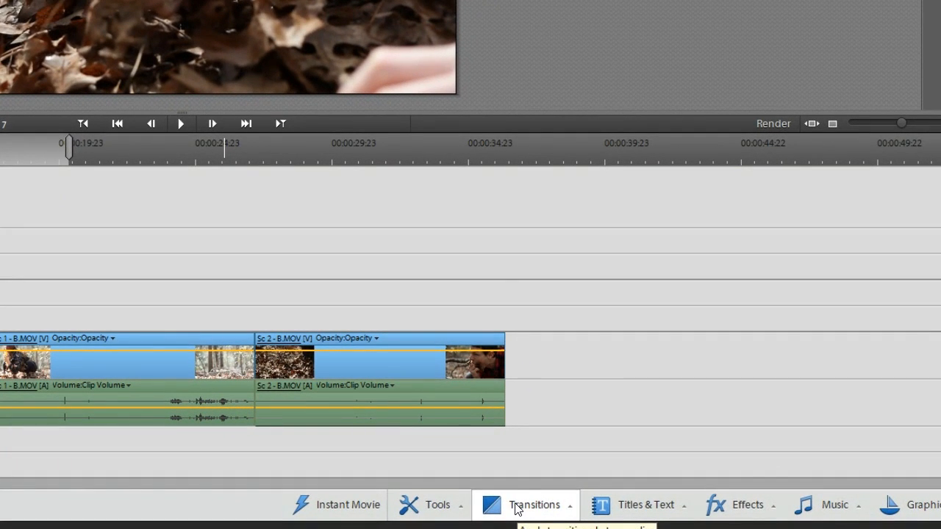
{"action": "left_click", "coordinate": [517, 506]}
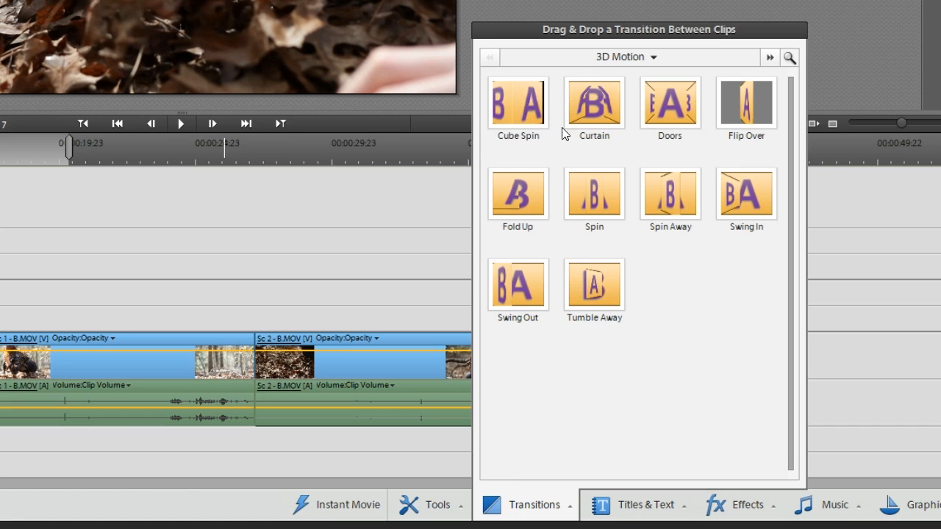
{"action": "left_click", "coordinate": [592, 188]}
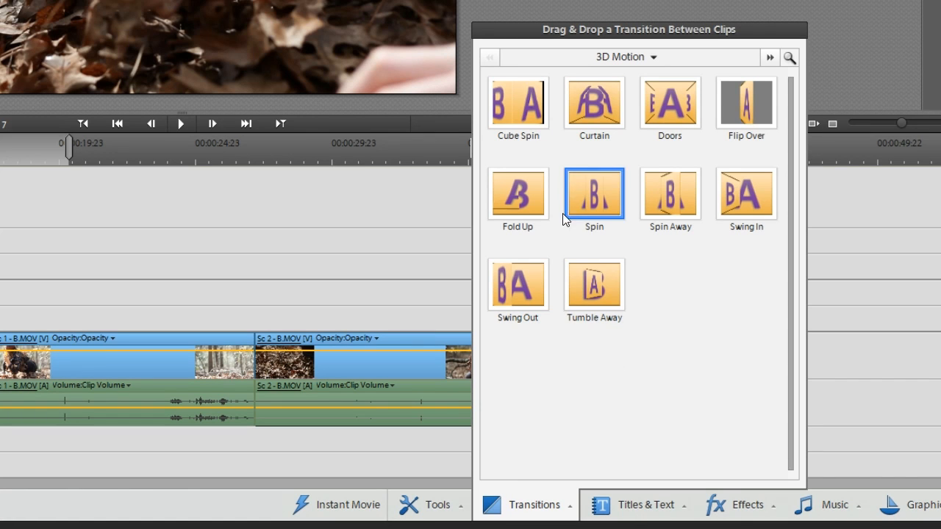
{"action": "left_click", "coordinate": [516, 282]}
{"action": "left_click", "coordinate": [674, 194]}
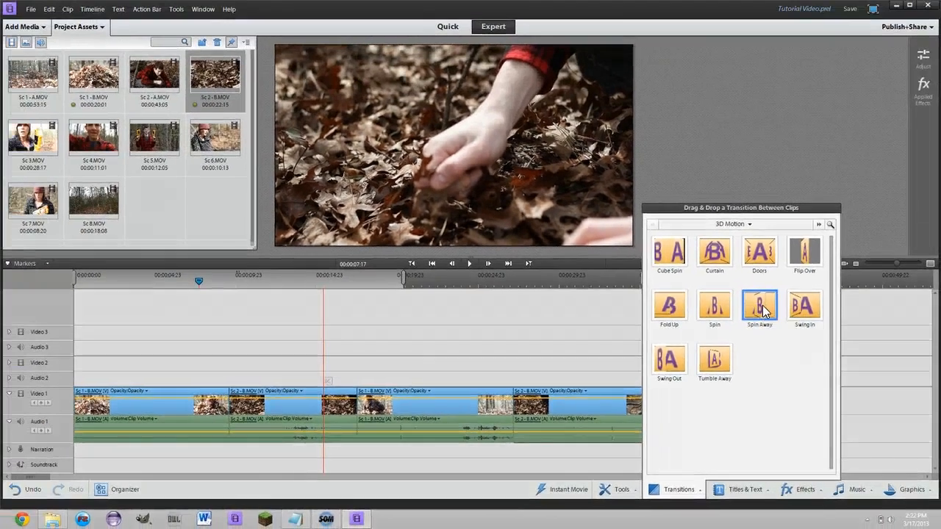
{"action": "left_click_drag", "start_coordinate": [763, 309], "coordinate": [228, 401]}
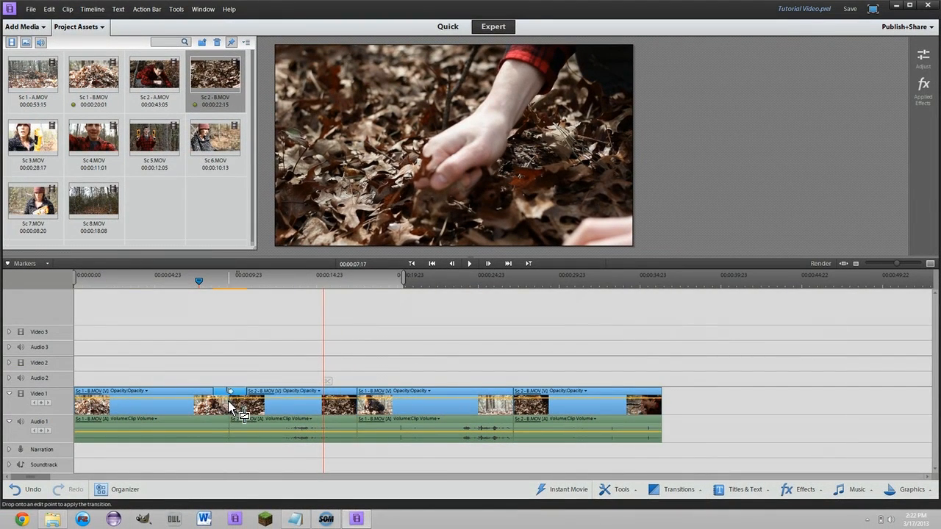
{"action": "left_click", "coordinate": [188, 281]}
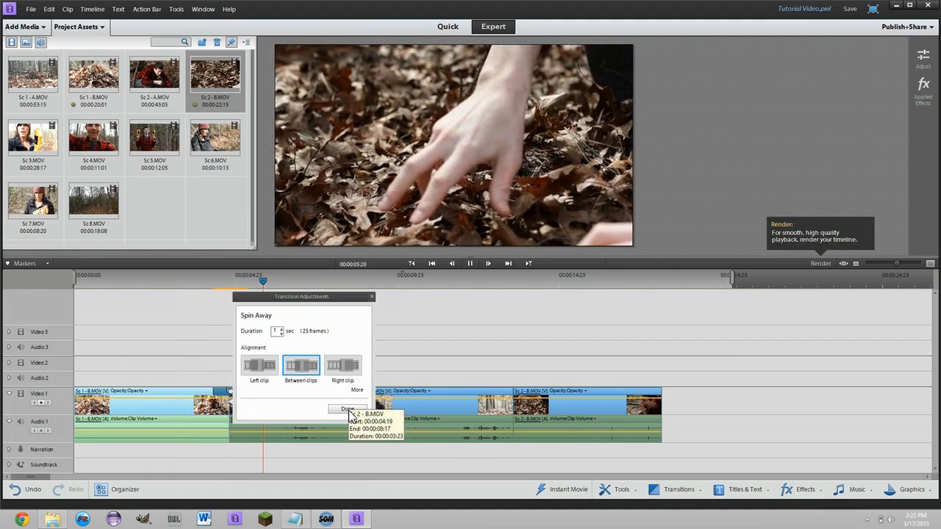
{"action": "left_click", "coordinate": [347, 410]}
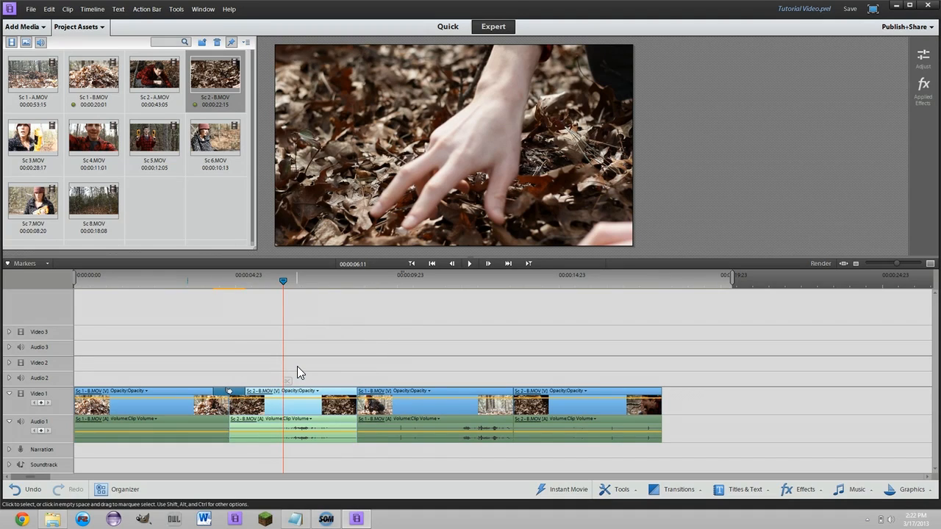
Undo the Spin Away transition and return the playhead to just before the first cut
{"action": "key", "text": "ctrl+z"}
{"action": "key", "text": "ctrl+z"}
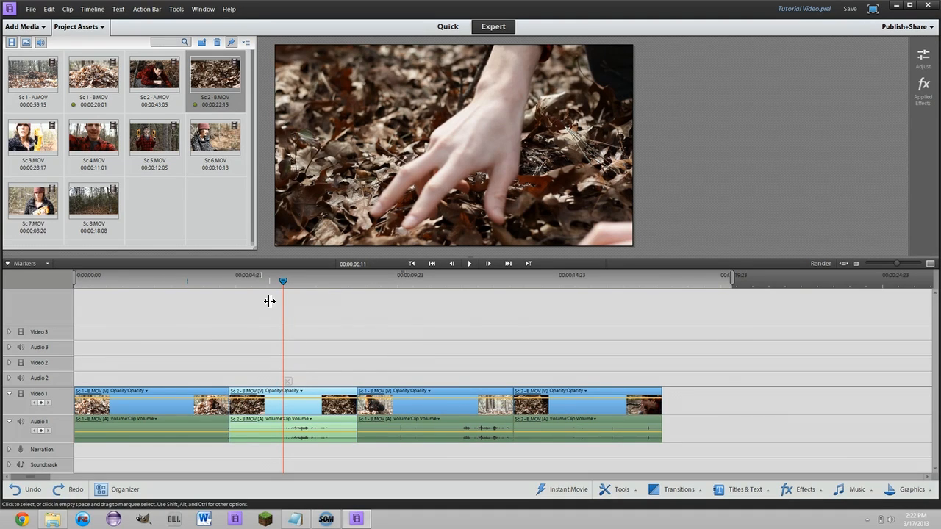
{"action": "left_click", "coordinate": [218, 277]}
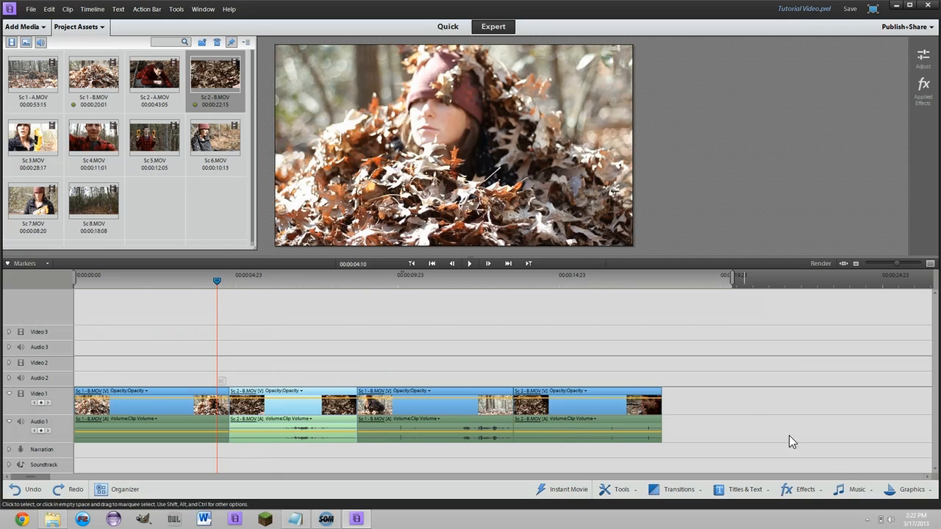
Browse the transition categories and show the Dissolve transitions
{"action": "left_click", "coordinate": [669, 489]}
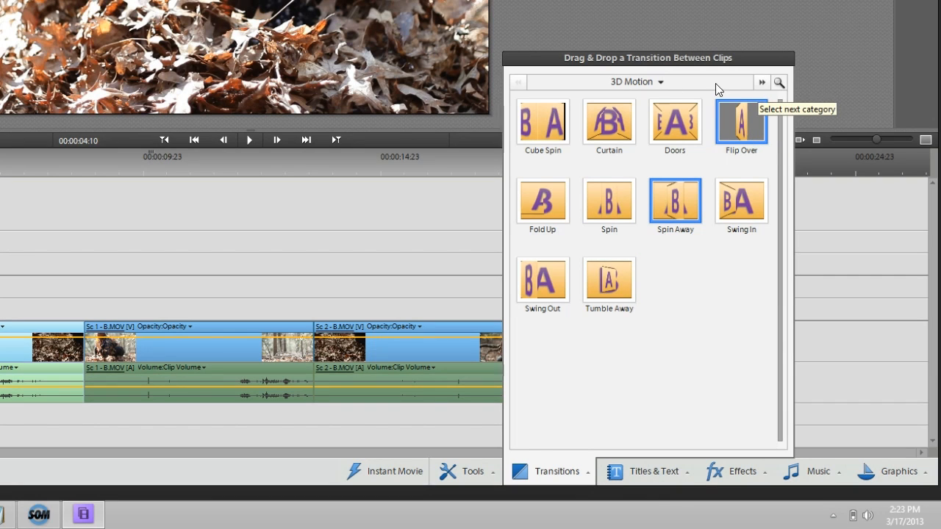
{"action": "left_click", "coordinate": [660, 82]}
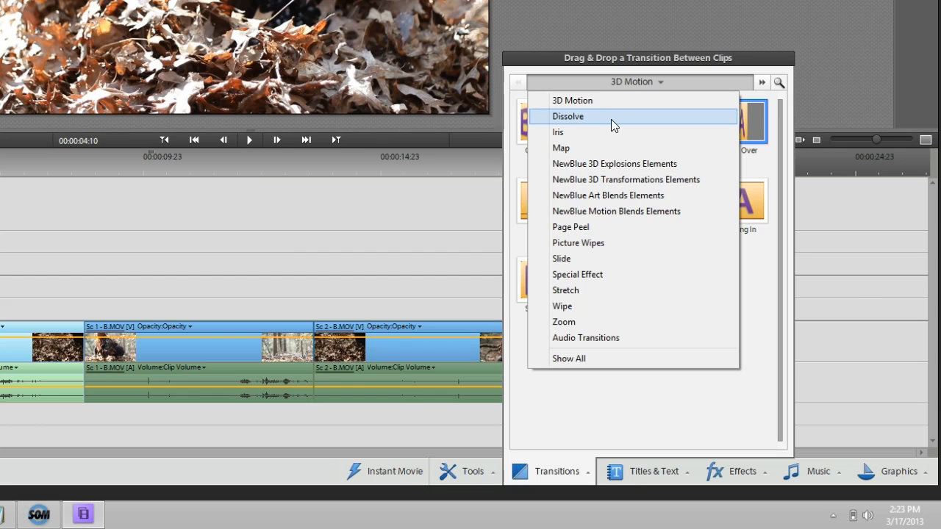
{"action": "left_click", "coordinate": [554, 116]}
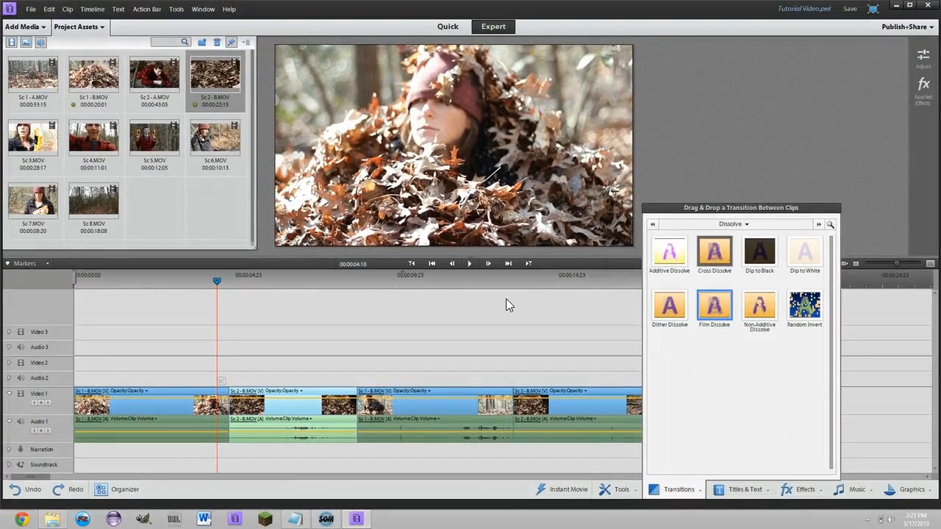
Play the sequence from just before the first cut to review the plain cuts between the clips
{"action": "left_click_drag", "start_coordinate": [215, 278], "coordinate": [212, 281]}
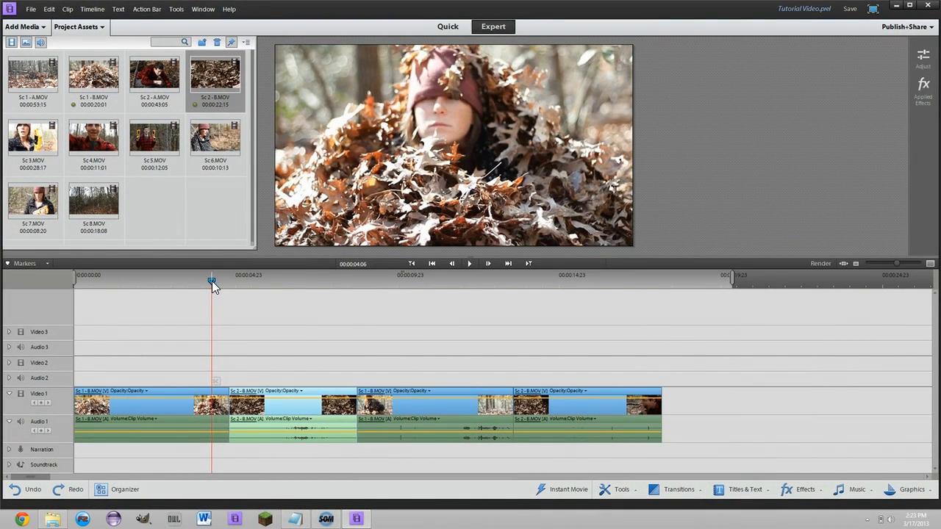
{"action": "key", "text": "space"}
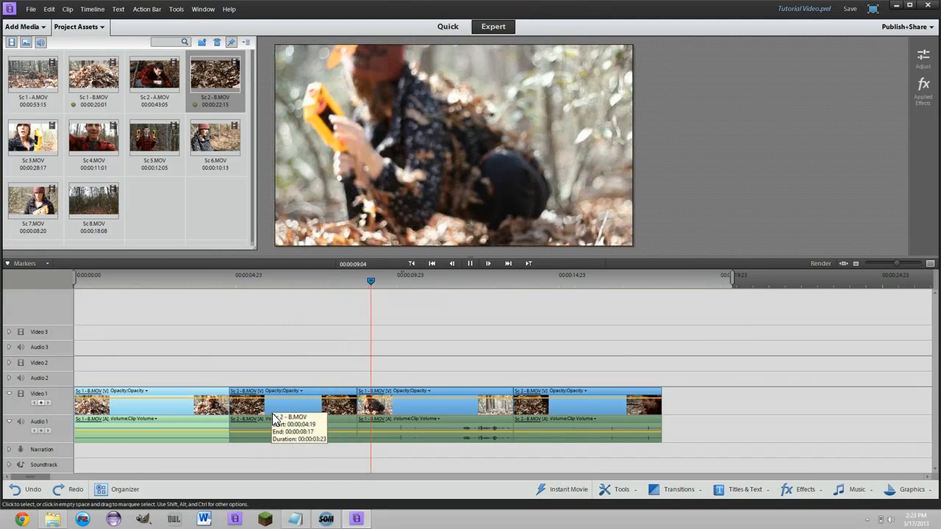
{"action": "key", "text": "space"}
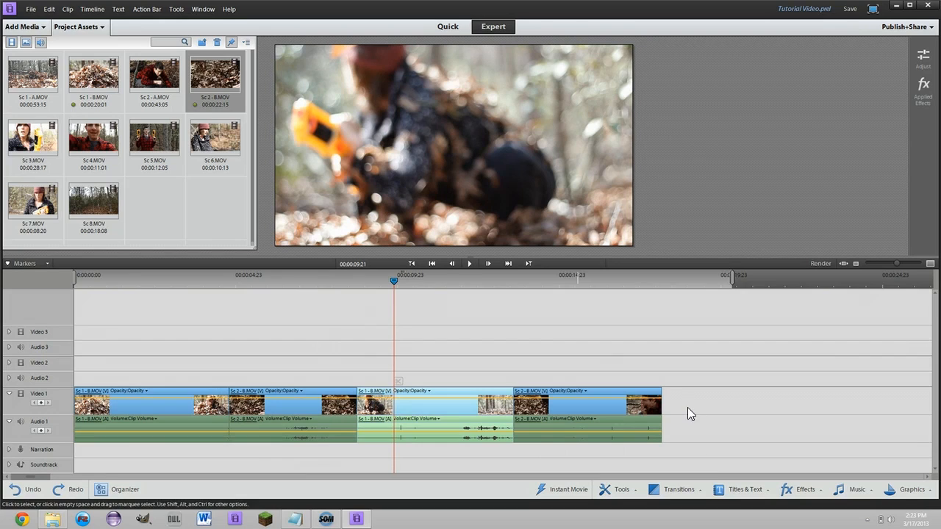
Add a 1-second Cross Dissolve, aligned between clips, at the cut between the first Sc 1 - B.MOV and Sc 2 - B.MOV pieces
{"action": "left_click", "coordinate": [674, 489]}
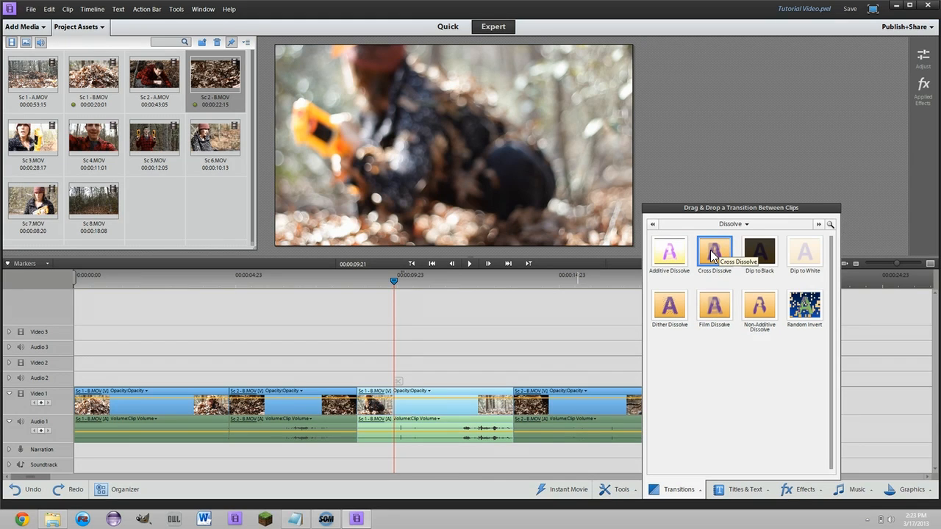
{"action": "left_click_drag", "start_coordinate": [712, 256], "coordinate": [238, 405]}
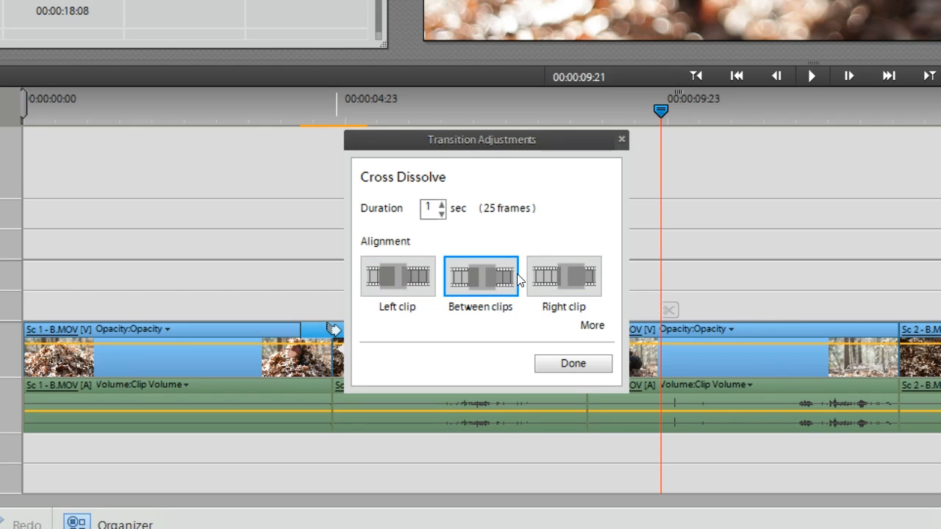
{"action": "left_click", "coordinate": [573, 361]}
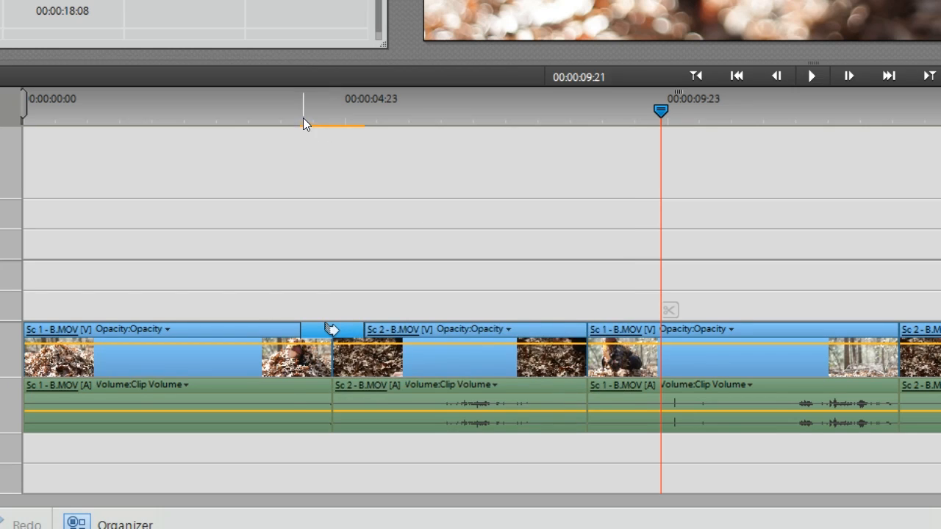
Scrub slowly through the Cross Dissolve at the first cut to examine how the two clips blend
{"action": "left_click", "coordinate": [303, 118]}
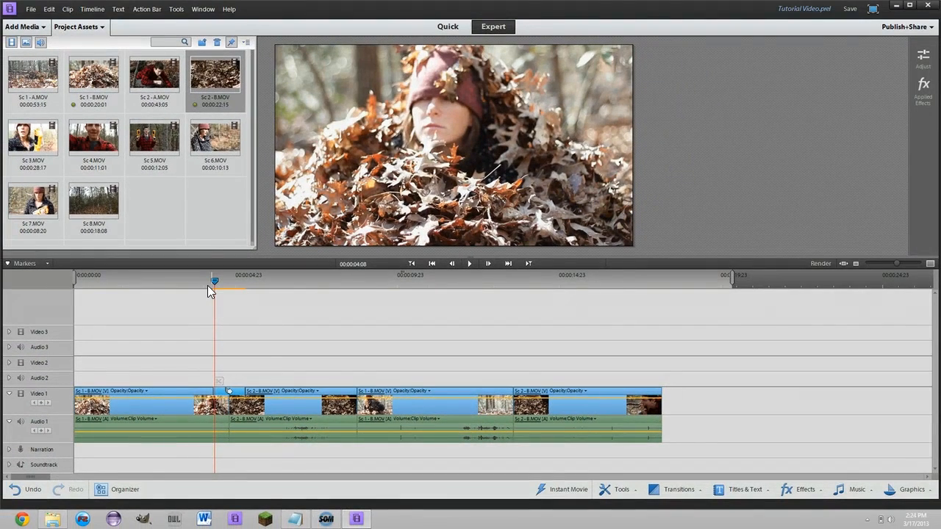
{"action": "left_click", "coordinate": [208, 287]}
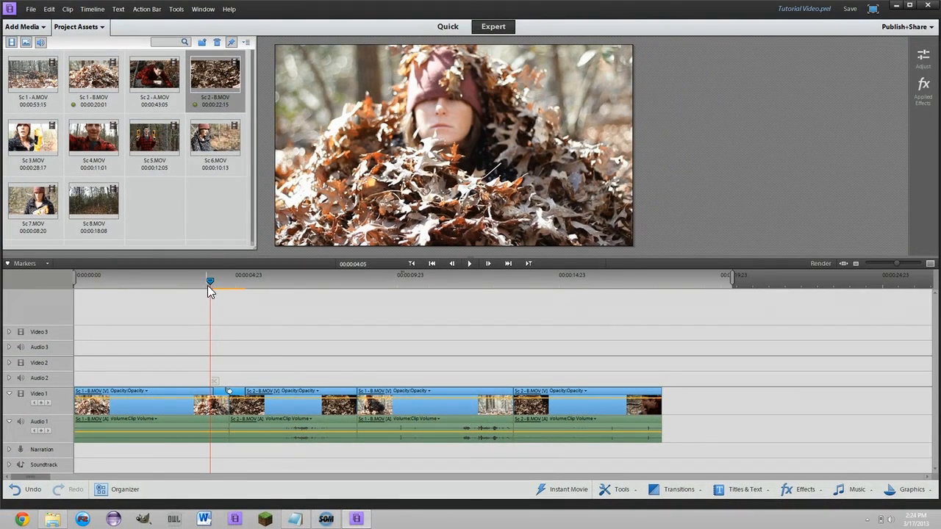
{"action": "key", "text": "equal"}
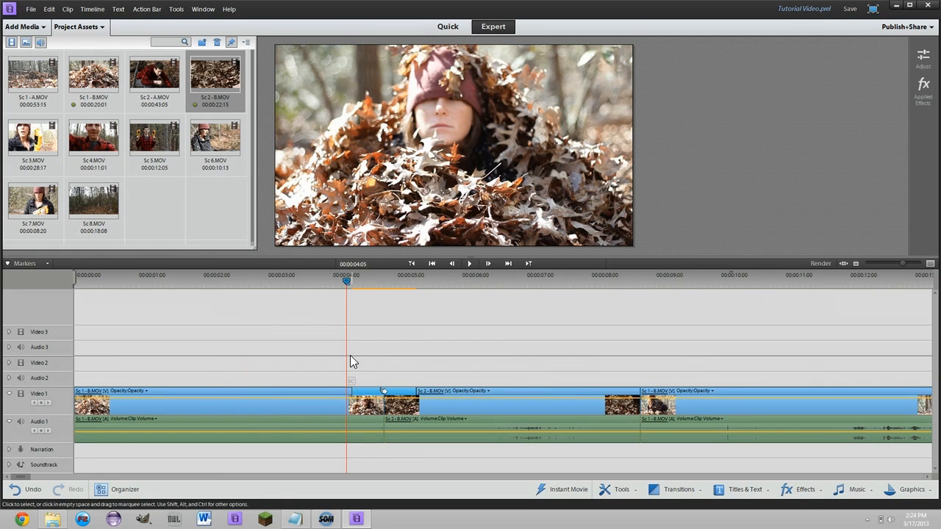
{"action": "left_click", "coordinate": [350, 282]}
{"action": "left_click_drag", "start_coordinate": [352, 280], "coordinate": [403, 299]}
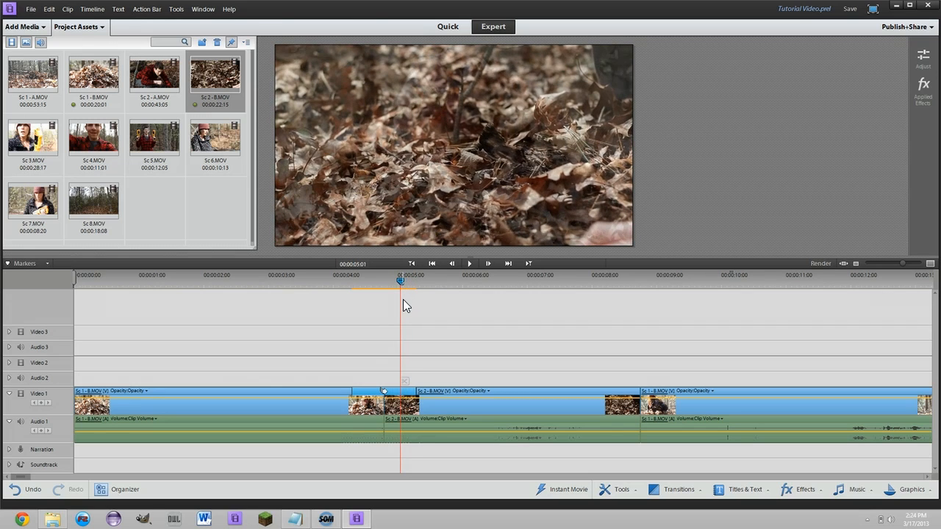
{"action": "left_click", "coordinate": [309, 281]}
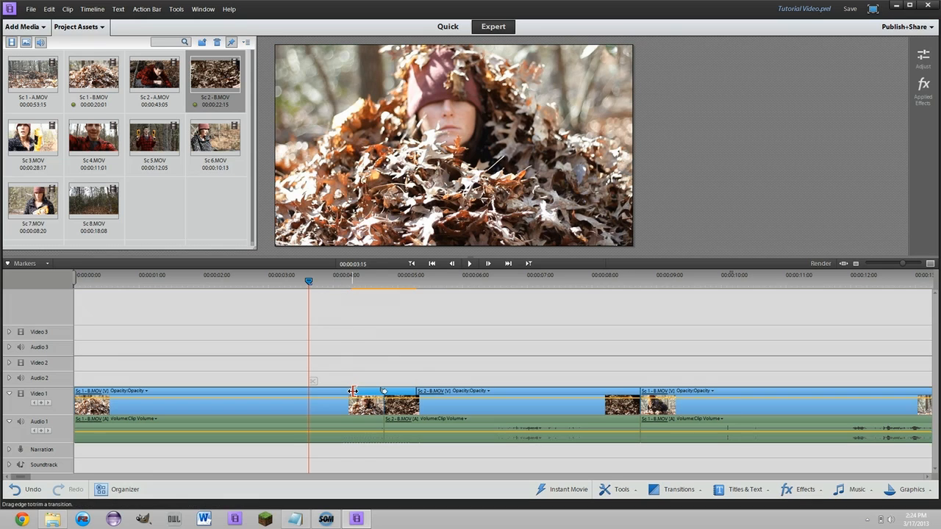
Shorten the Cross Dissolve at the first cut by trimming its start edge twice, playing it back between the trims
{"action": "left_click_drag", "start_coordinate": [352, 391], "coordinate": [380, 394]}
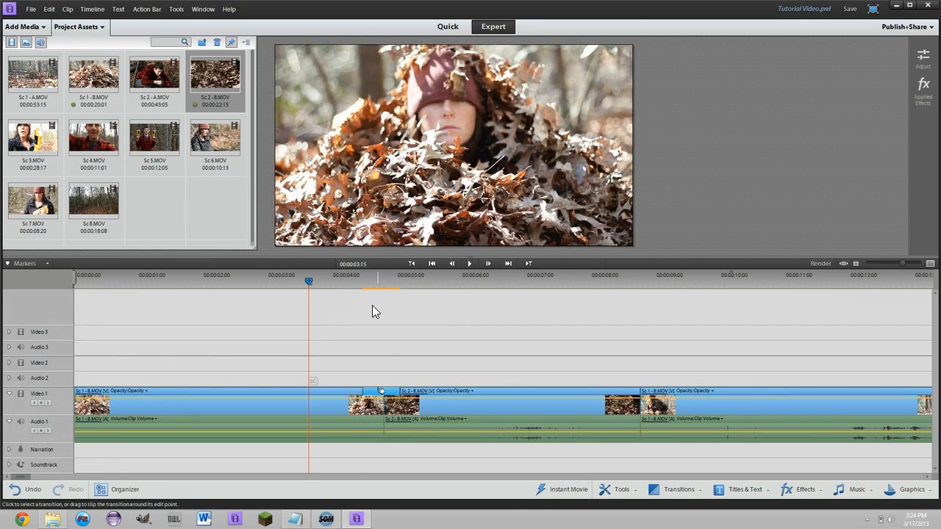
{"action": "left_click_drag", "start_coordinate": [310, 279], "coordinate": [289, 278]}
{"action": "key", "text": "space"}
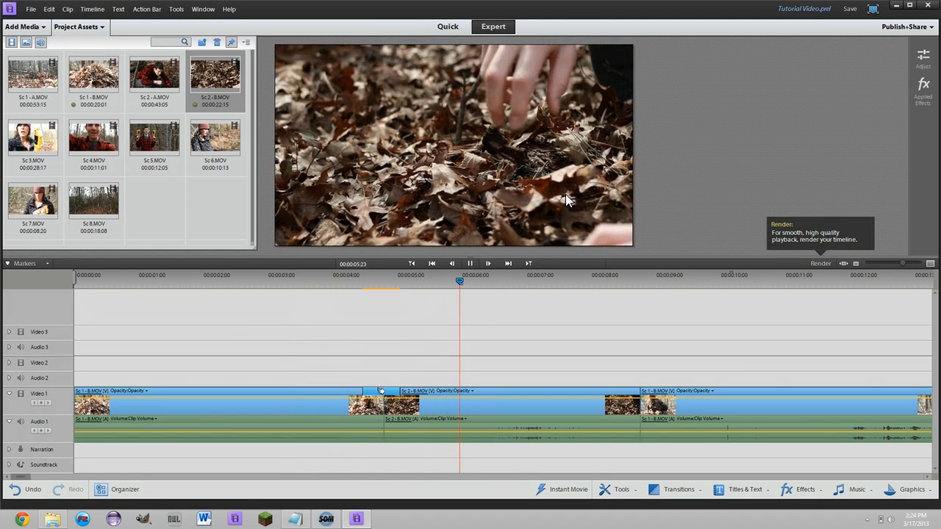
{"action": "key", "text": "space"}
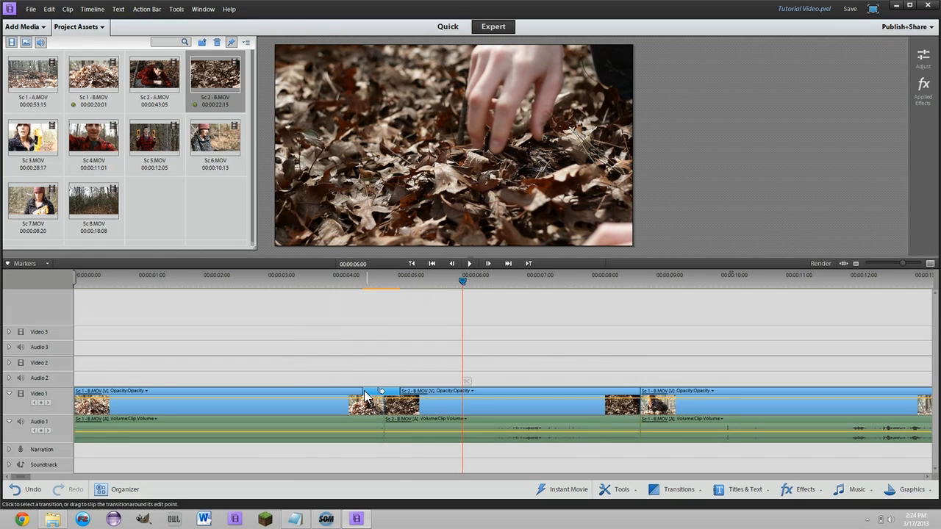
{"action": "left_click_drag", "start_coordinate": [375, 393], "coordinate": [389, 393]}
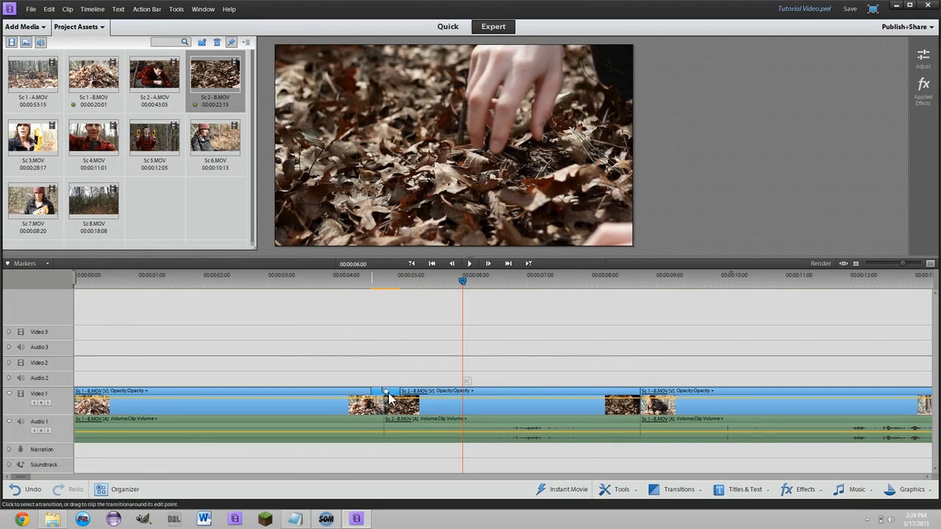
{"action": "left_click", "coordinate": [297, 282]}
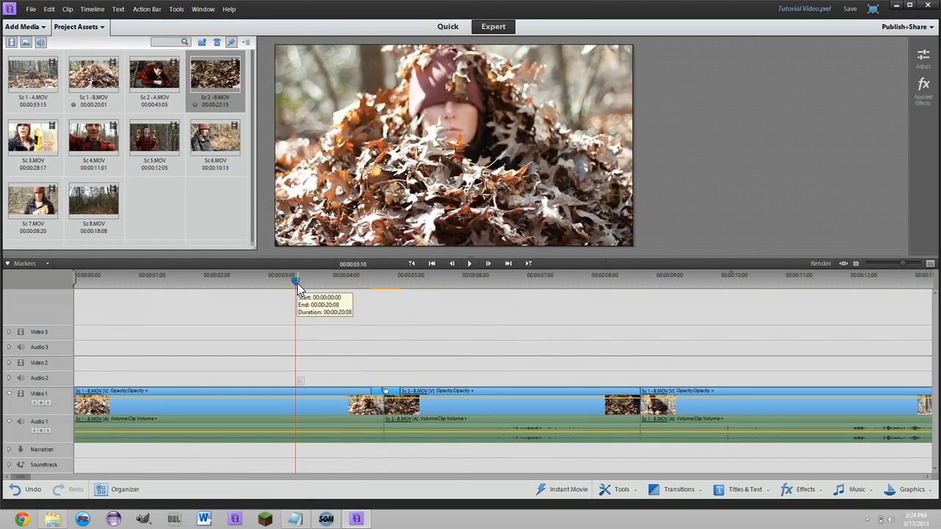
Try a Random Invert transition between the first Sc 2 - B.MOV piece and the second Sc 1 - B.MOV piece and preview it
{"action": "key", "text": "minus"}
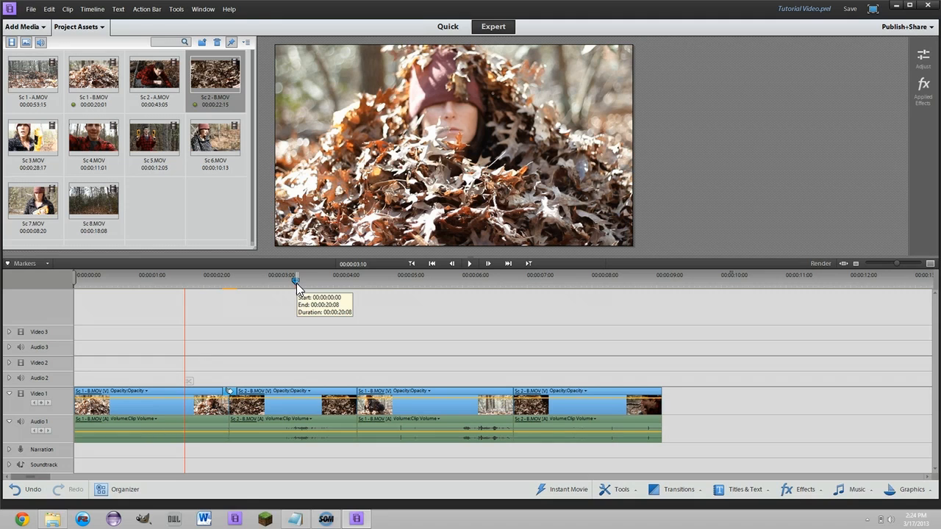
{"action": "left_click", "coordinate": [687, 489]}
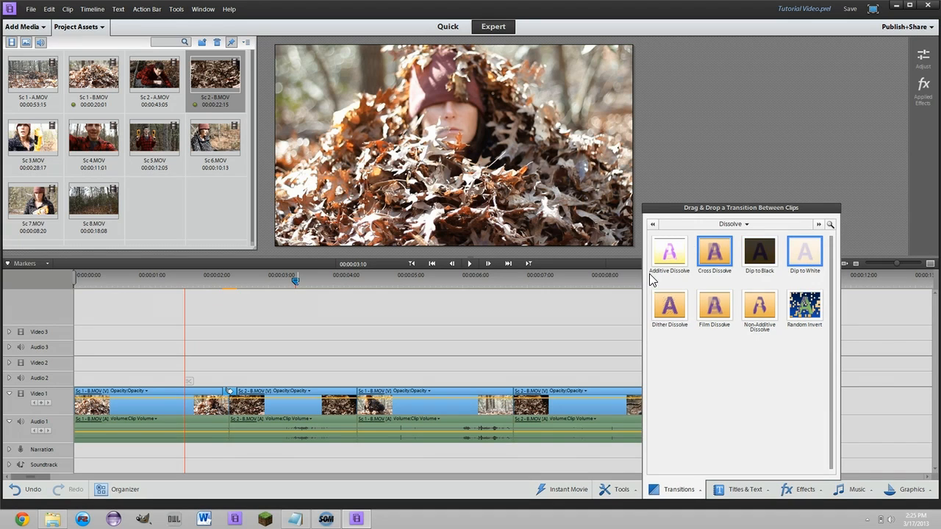
{"action": "left_click_drag", "start_coordinate": [803, 311], "coordinate": [358, 401]}
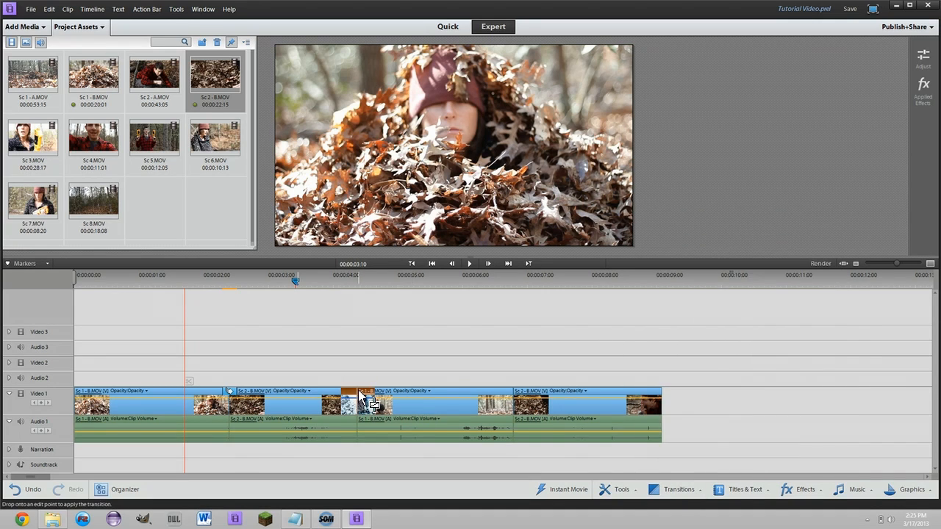
{"action": "left_click", "coordinate": [336, 278]}
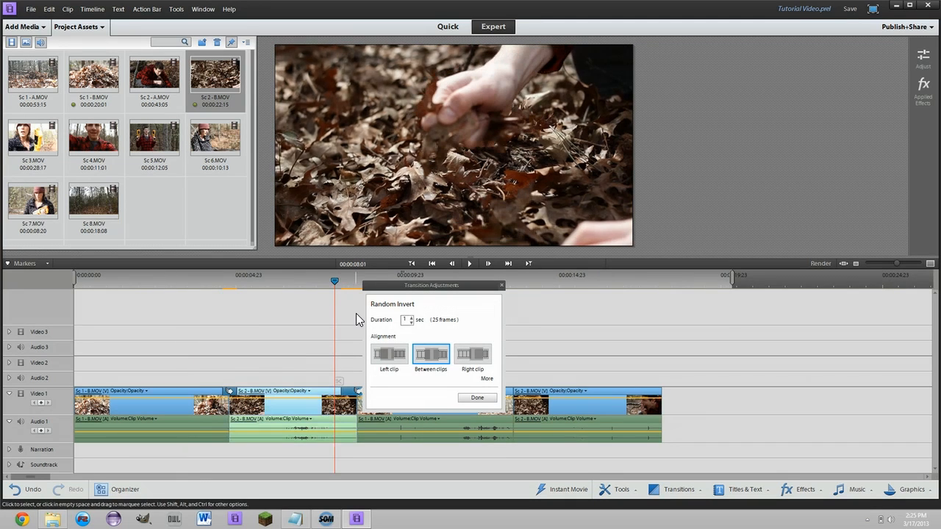
{"action": "key", "text": "space"}
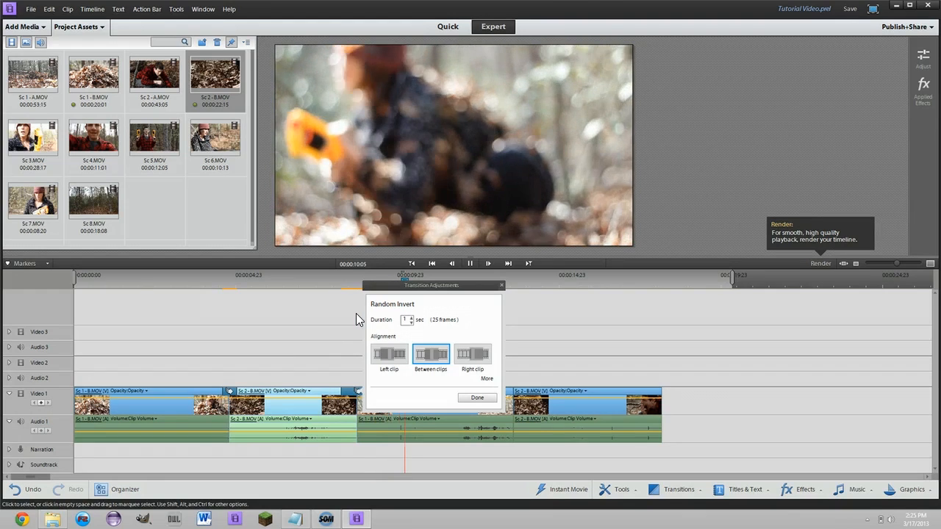
{"action": "left_click", "coordinate": [476, 406]}
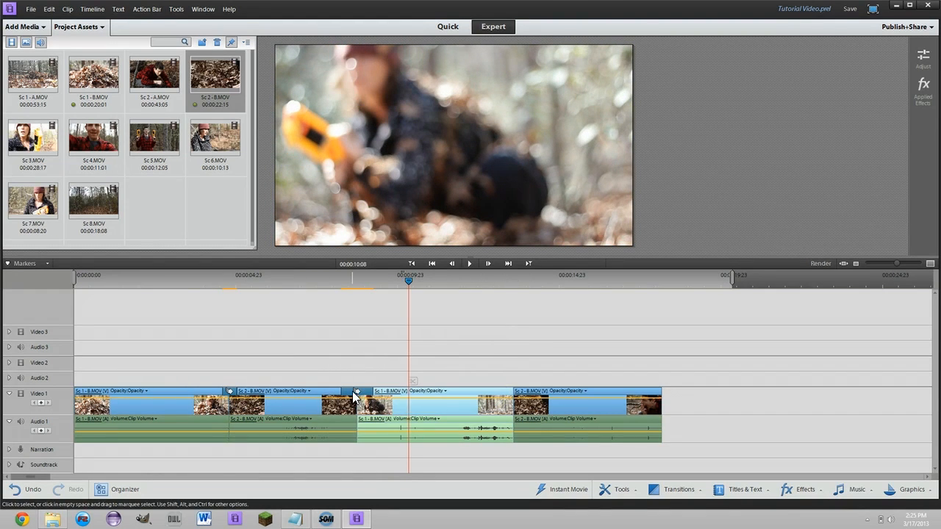
Delete the Random Invert transition from the second cut and switch to the Windows desktop
{"action": "key", "text": "Delete"}
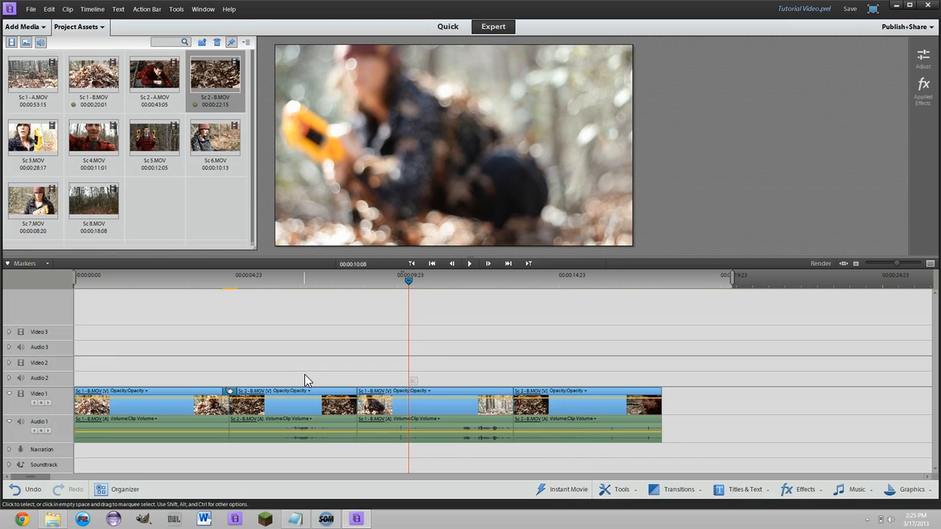
{"action": "key", "text": "super+d"}
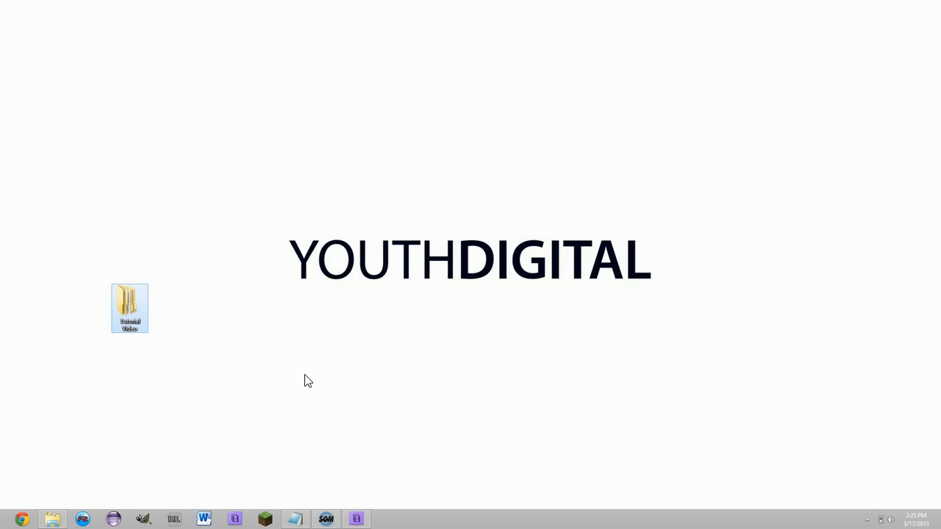